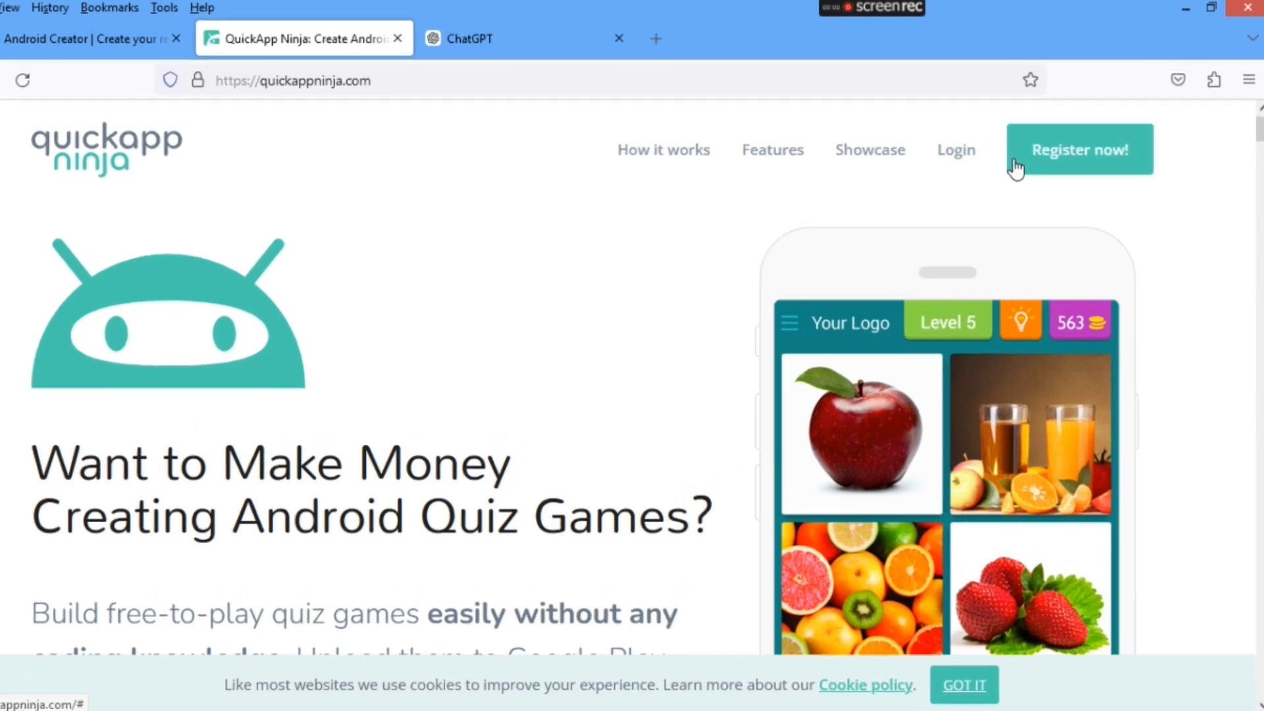
Log in to QuickApp Ninja with the Google account and open the "My guess the pic" game for editing.
left_click(955, 150)
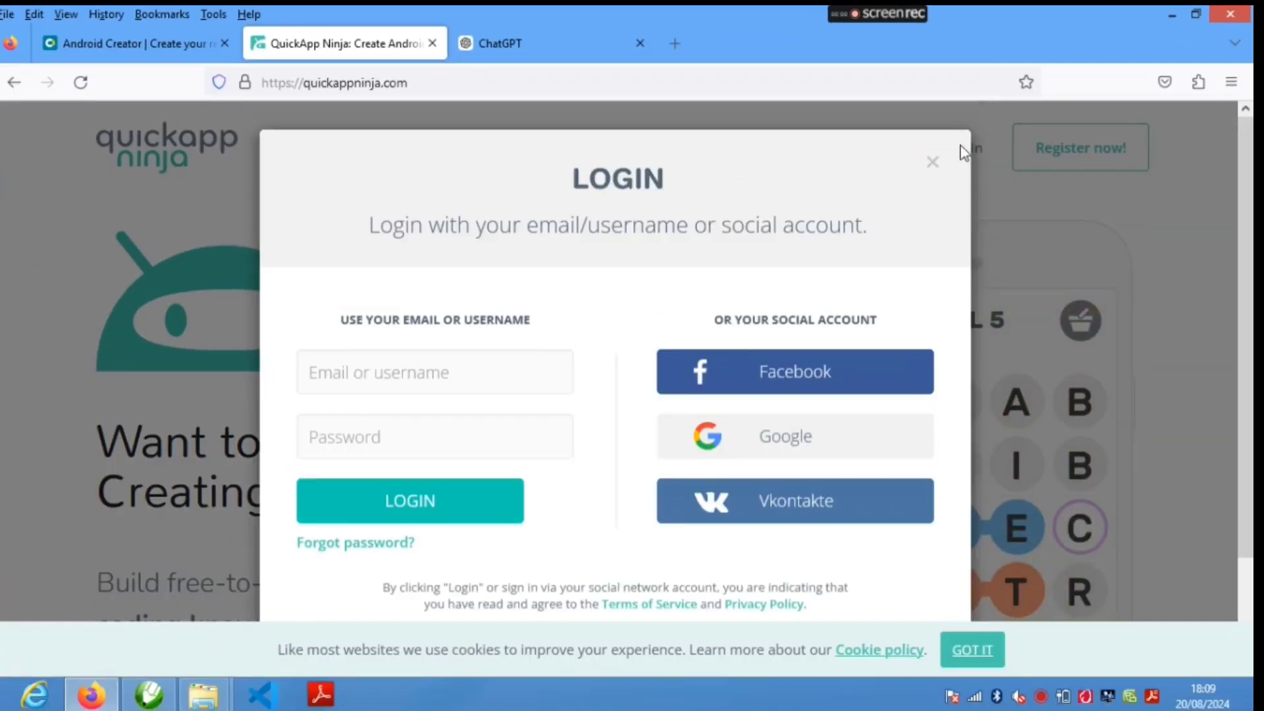
left_click(786, 438)
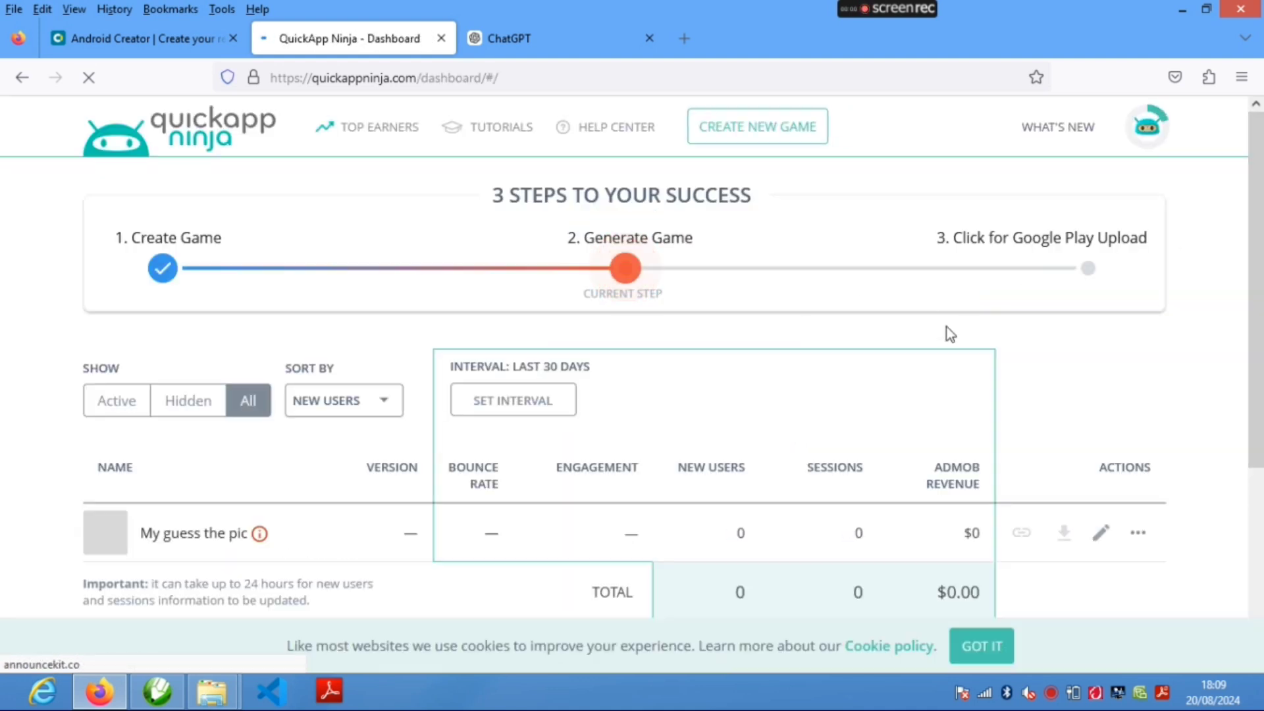
scroll(508, 441, "down", 1)
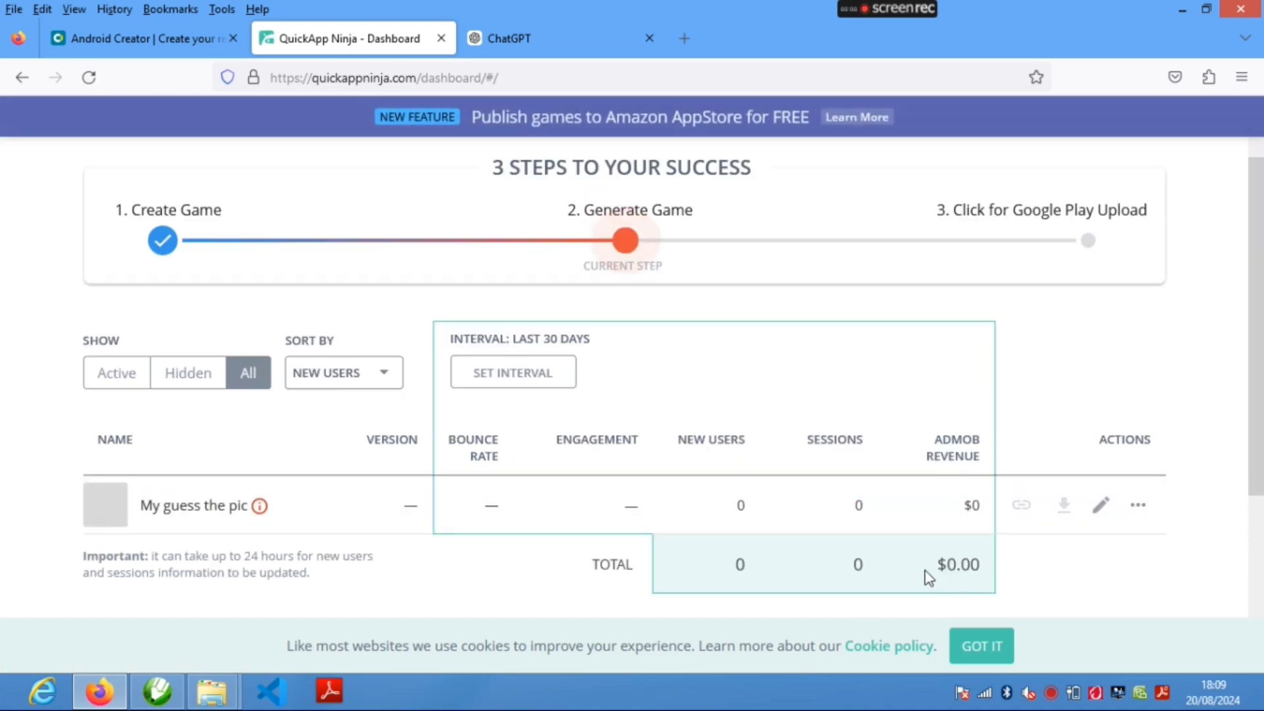
left_click_drag(925, 578, 998, 579)
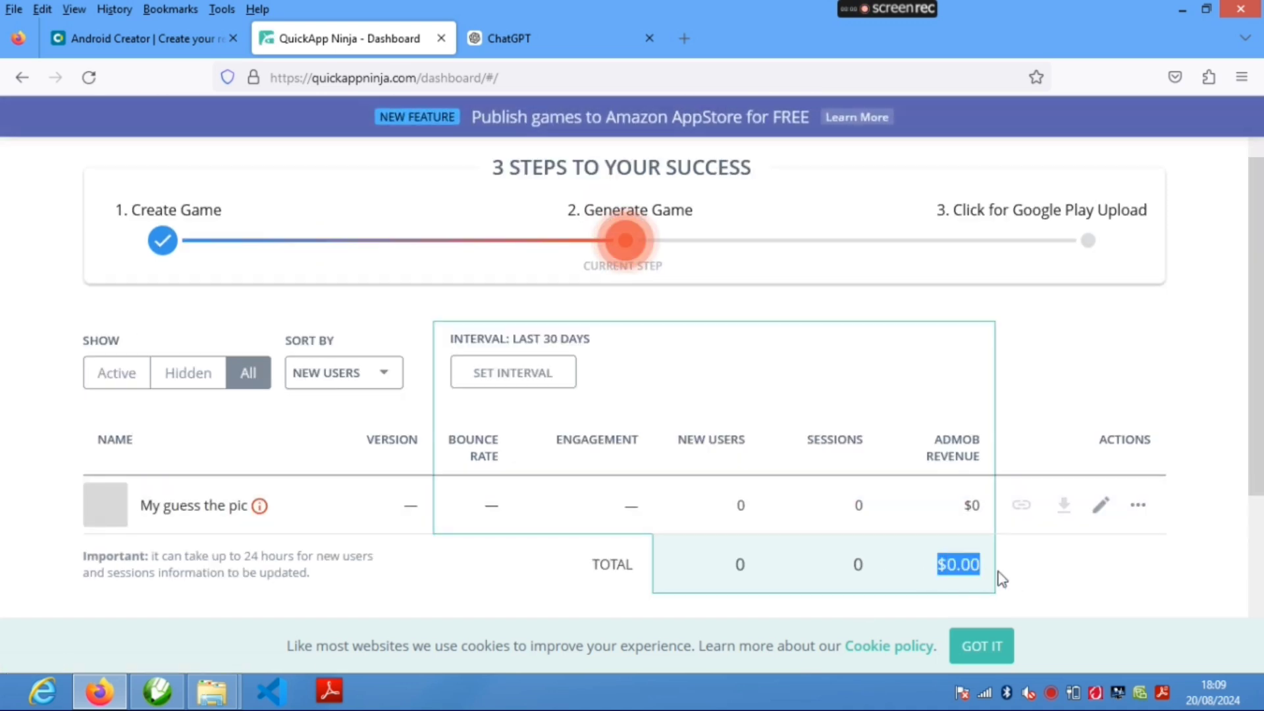
left_click(1103, 507)
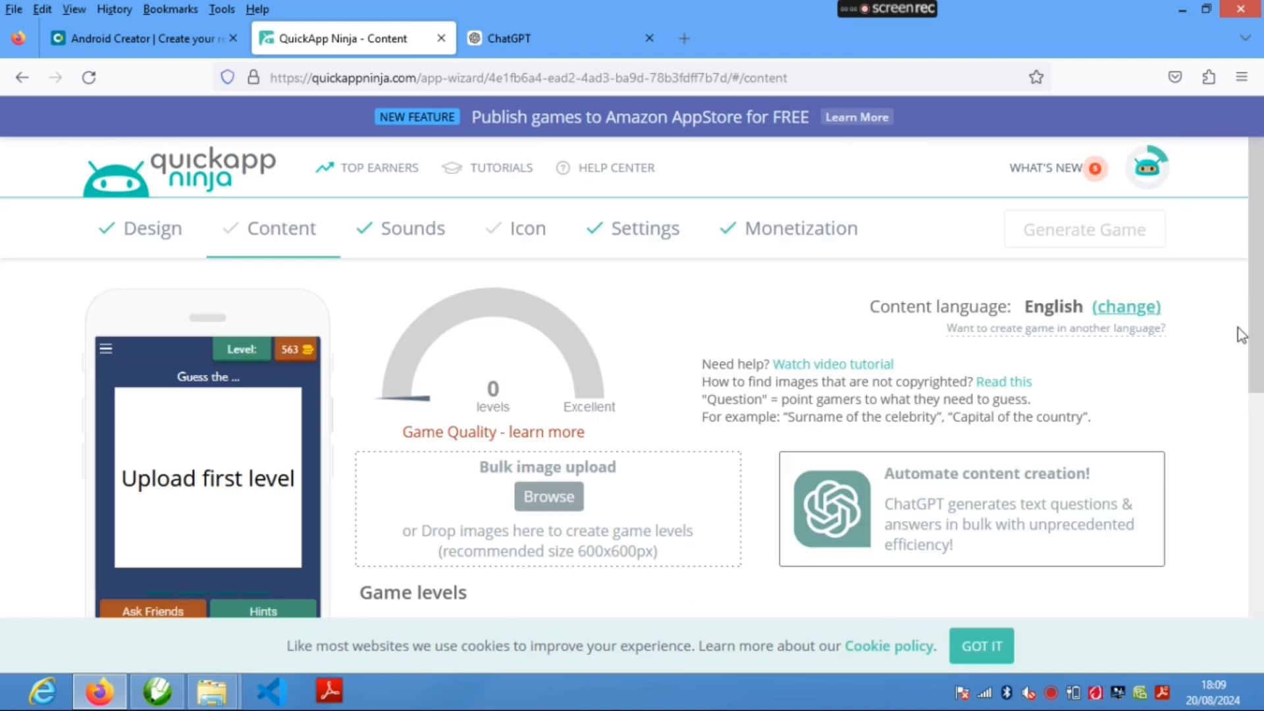
Dismiss the Game Wizard welcome message and add the text question "What is the capital of France?" to Level 1.
scroll(1242, 333, "down", 2)
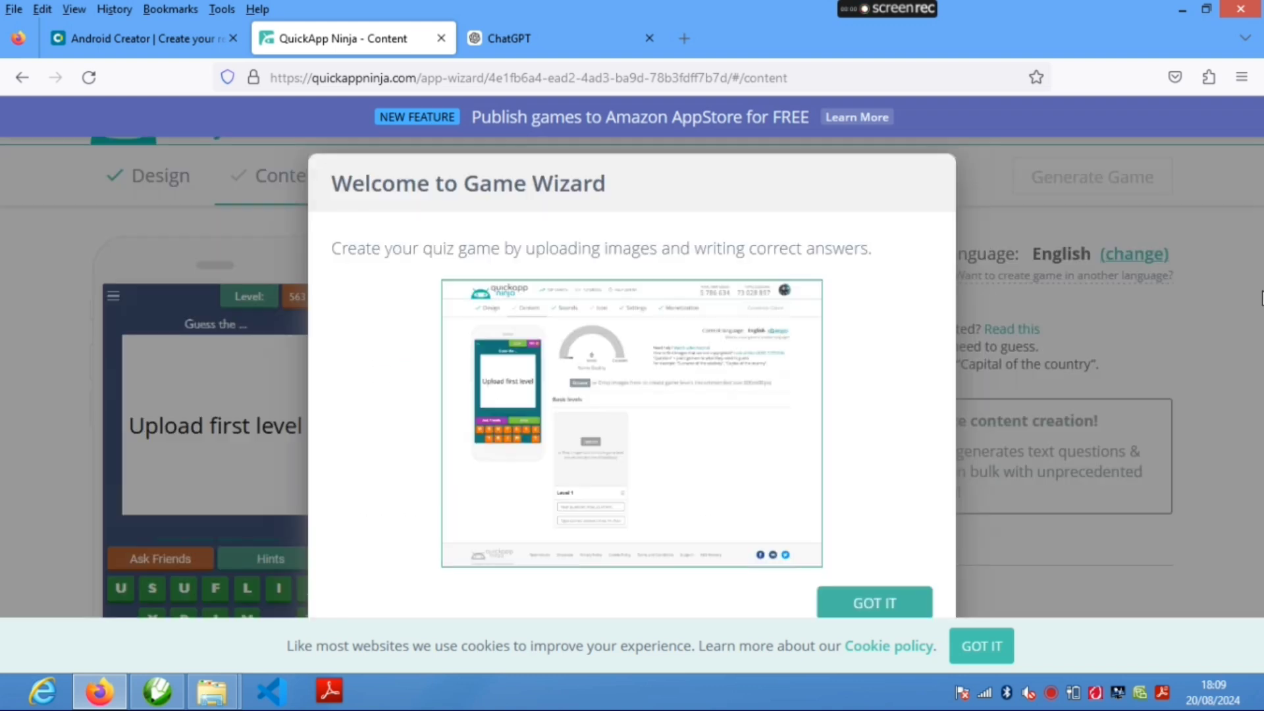
left_click(910, 602)
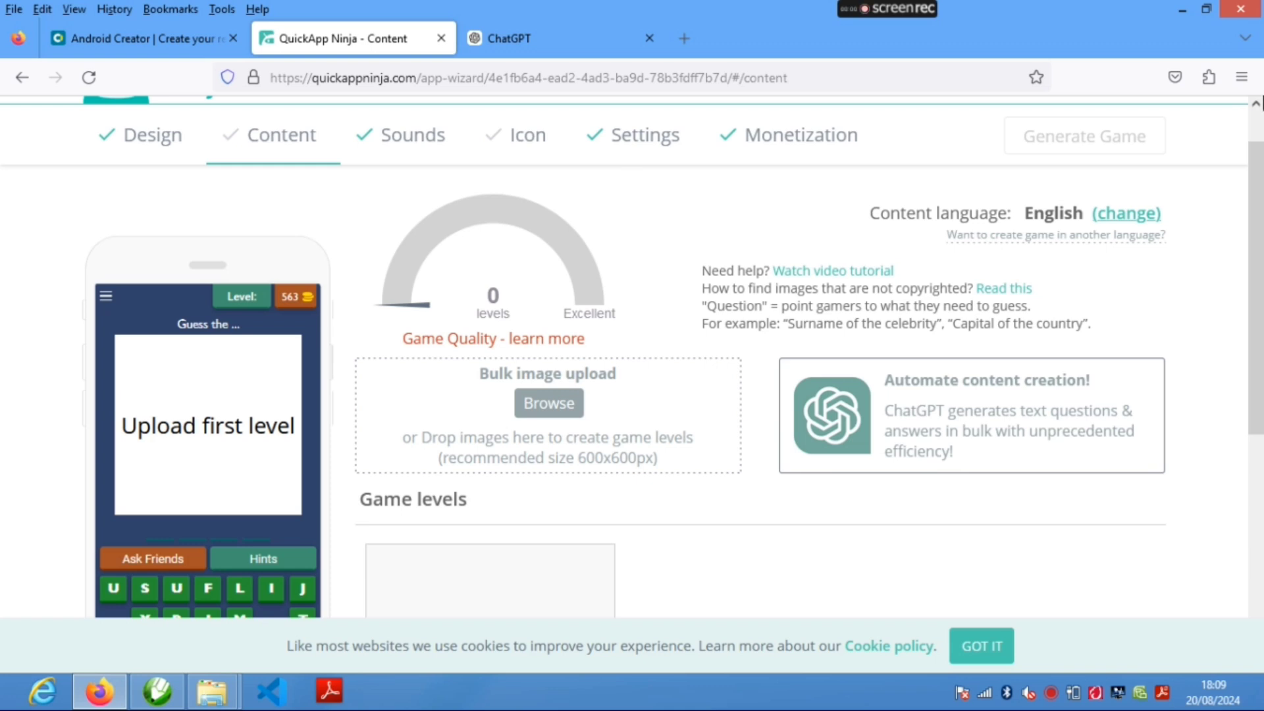
mouse_move(1260, 230)
left_mouse_down()
mouse_move(1250, 395)
mouse_move(1223, 492)
mouse_move(1225, 408)
left_mouse_up()
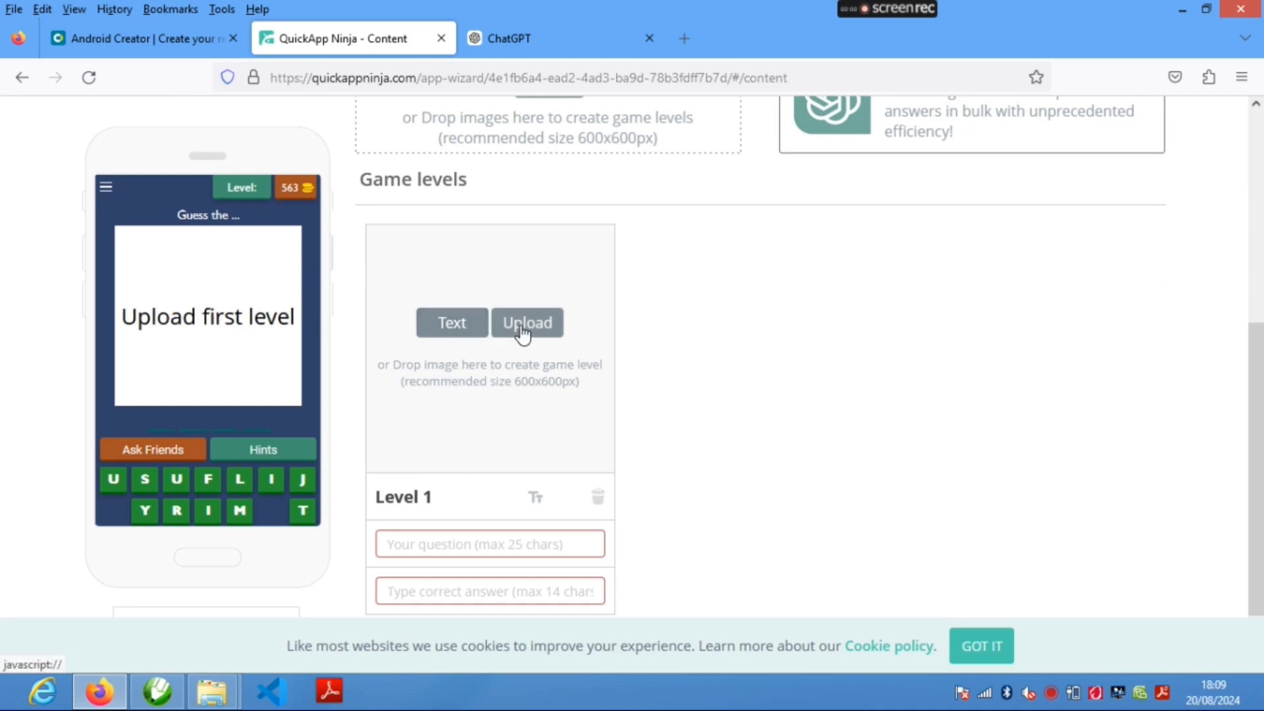
left_click(452, 324)
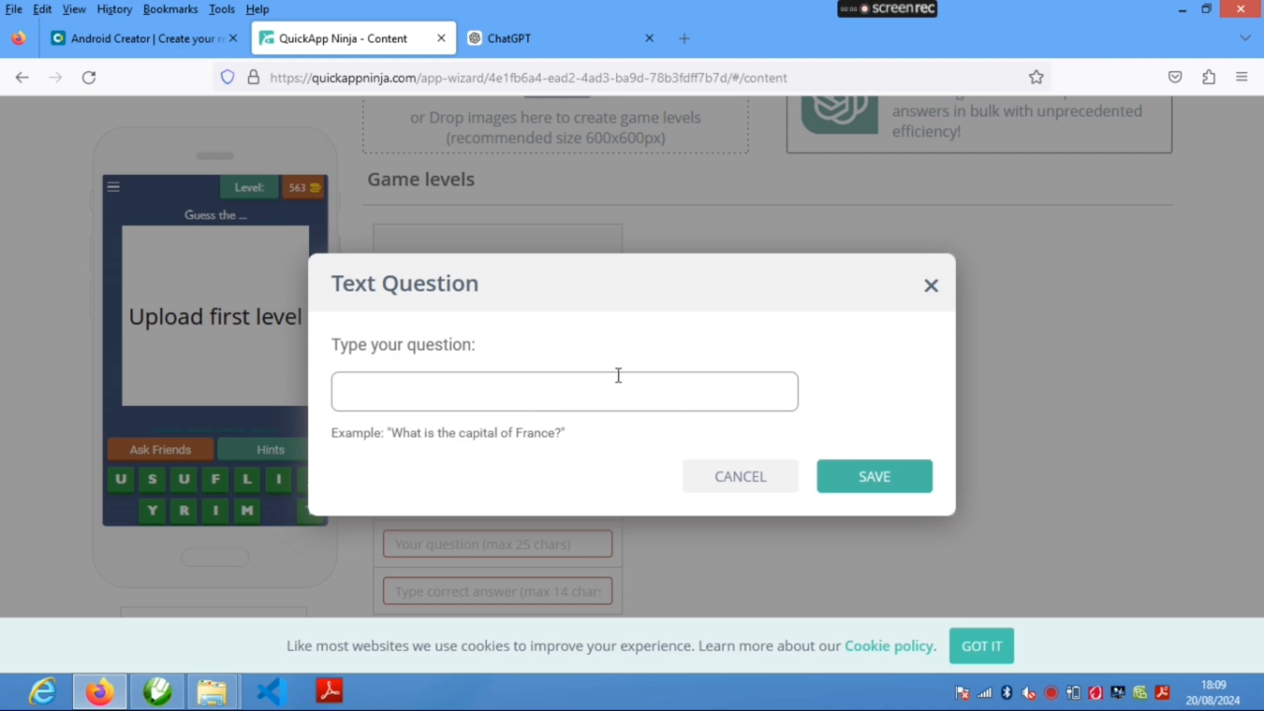
left_click_drag(392, 437, 554, 425)
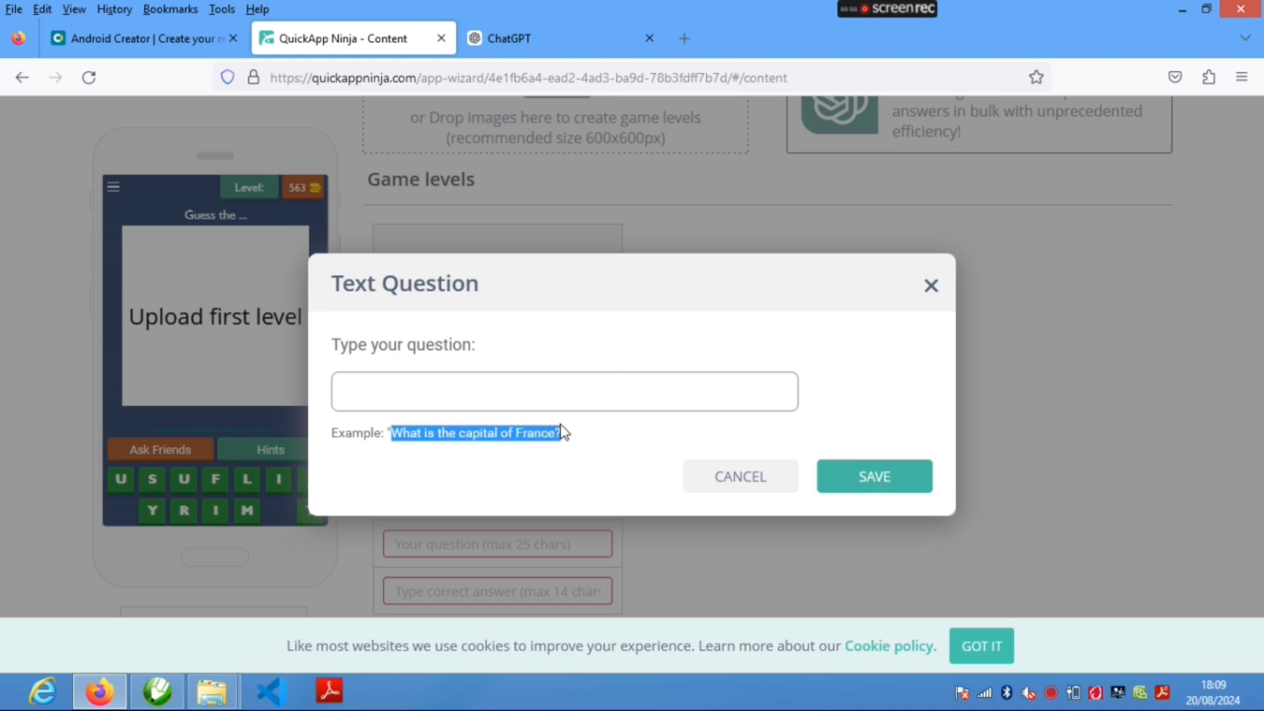
left_click(530, 391)
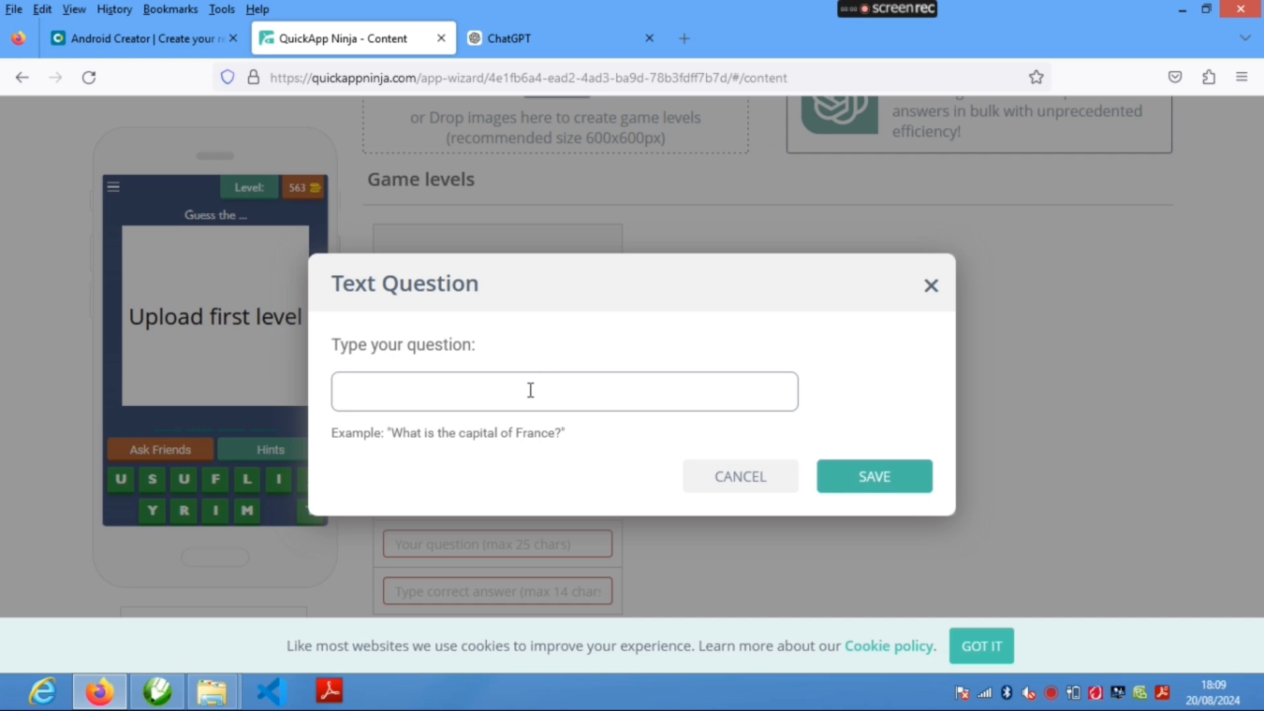
type("What is the capital of France?")
left_click(910, 482)
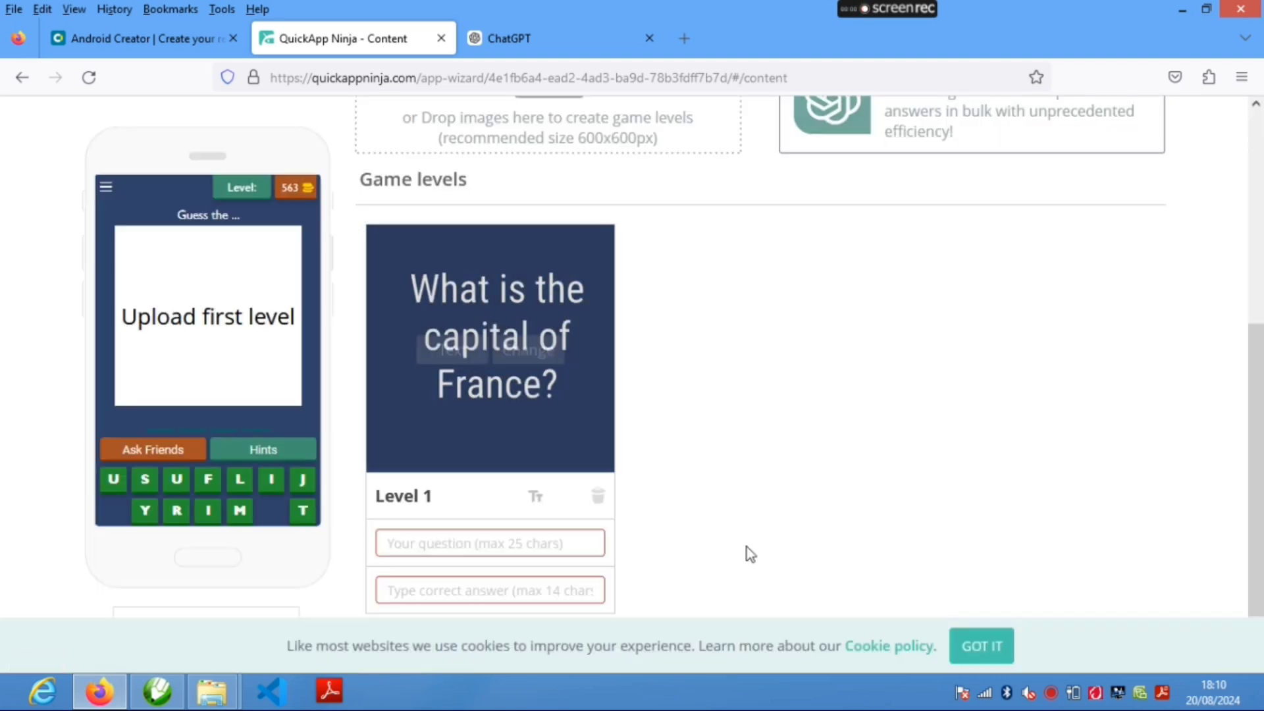
mouse_move(510, 375)
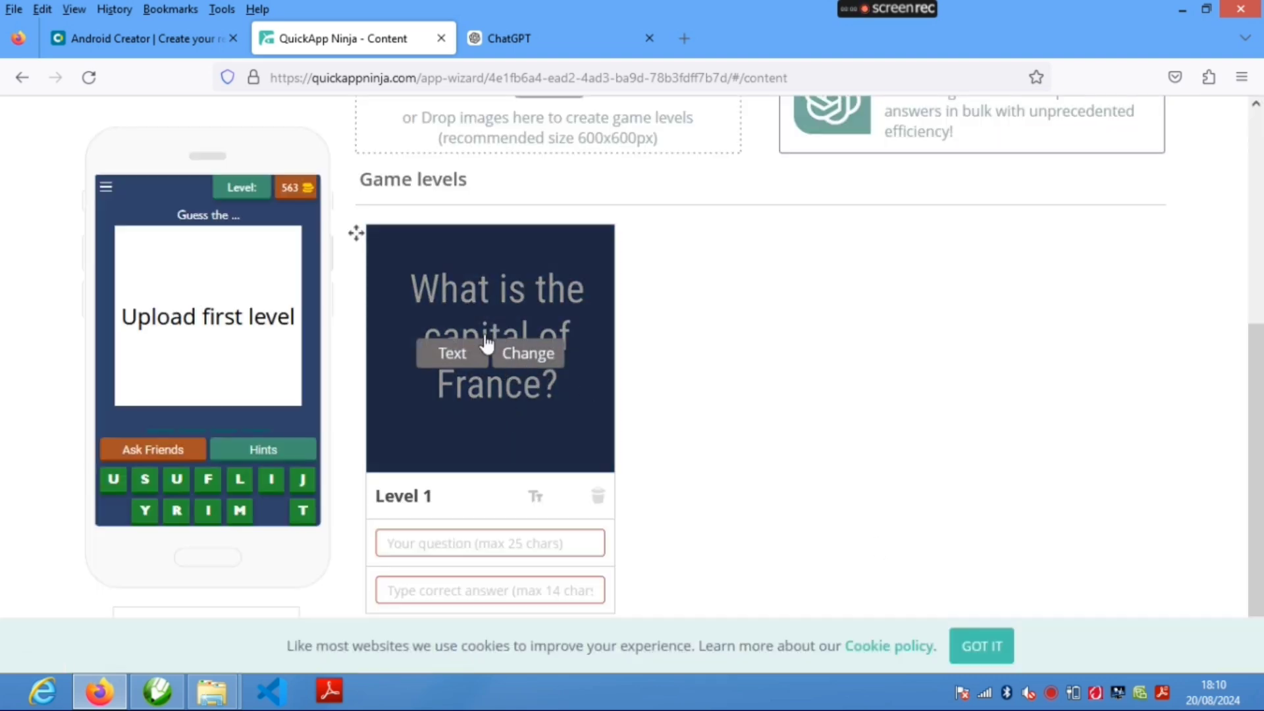
left_click(506, 349)
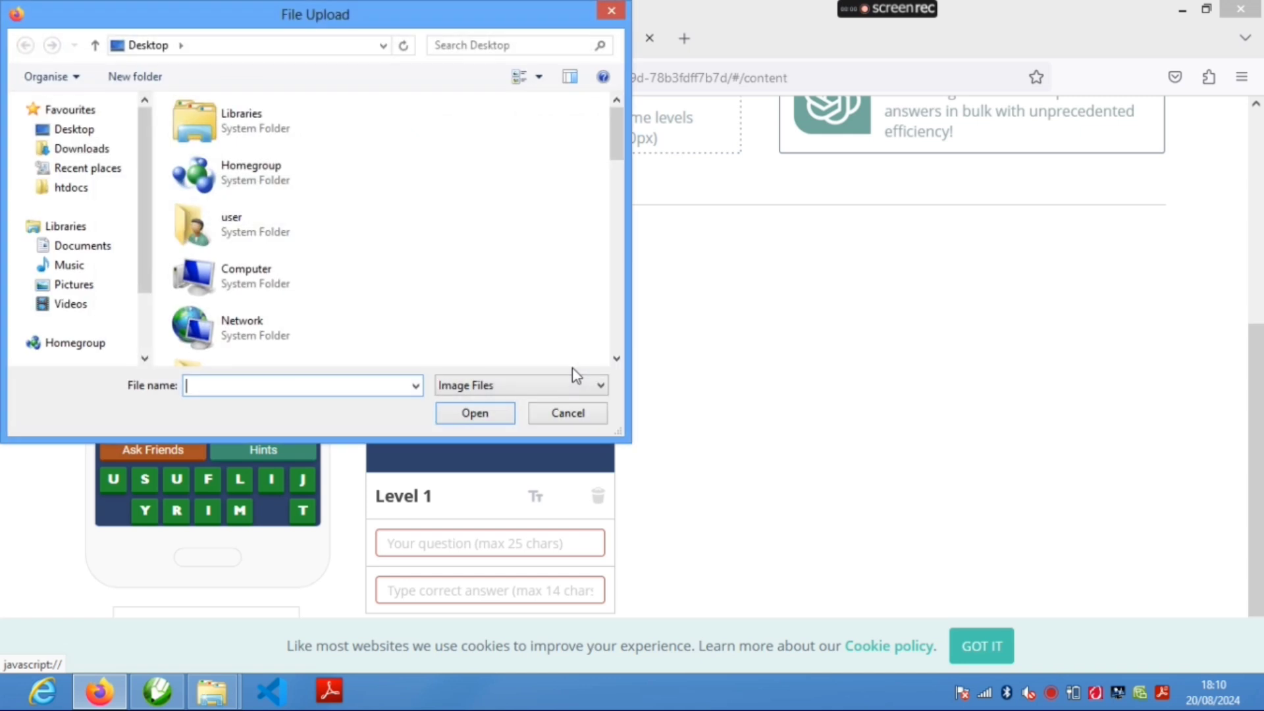
left_click(544, 419)
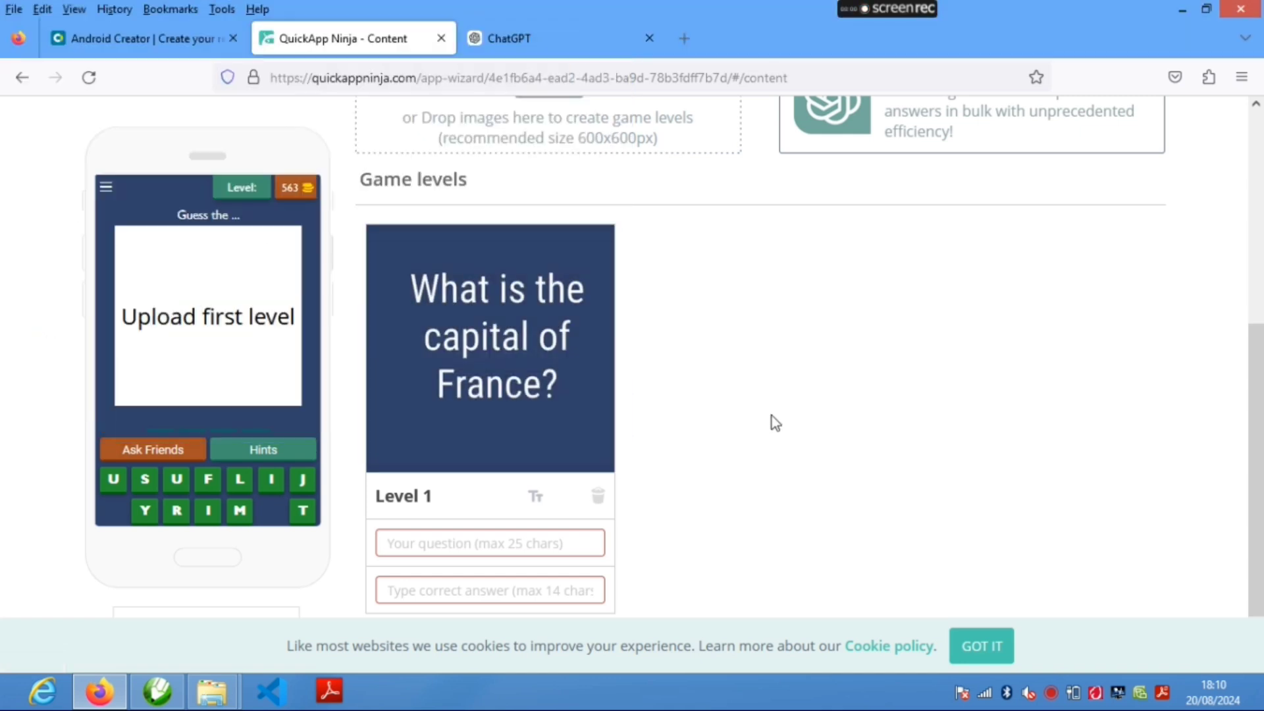
scroll(658, 460, "down", 2)
left_click(531, 483)
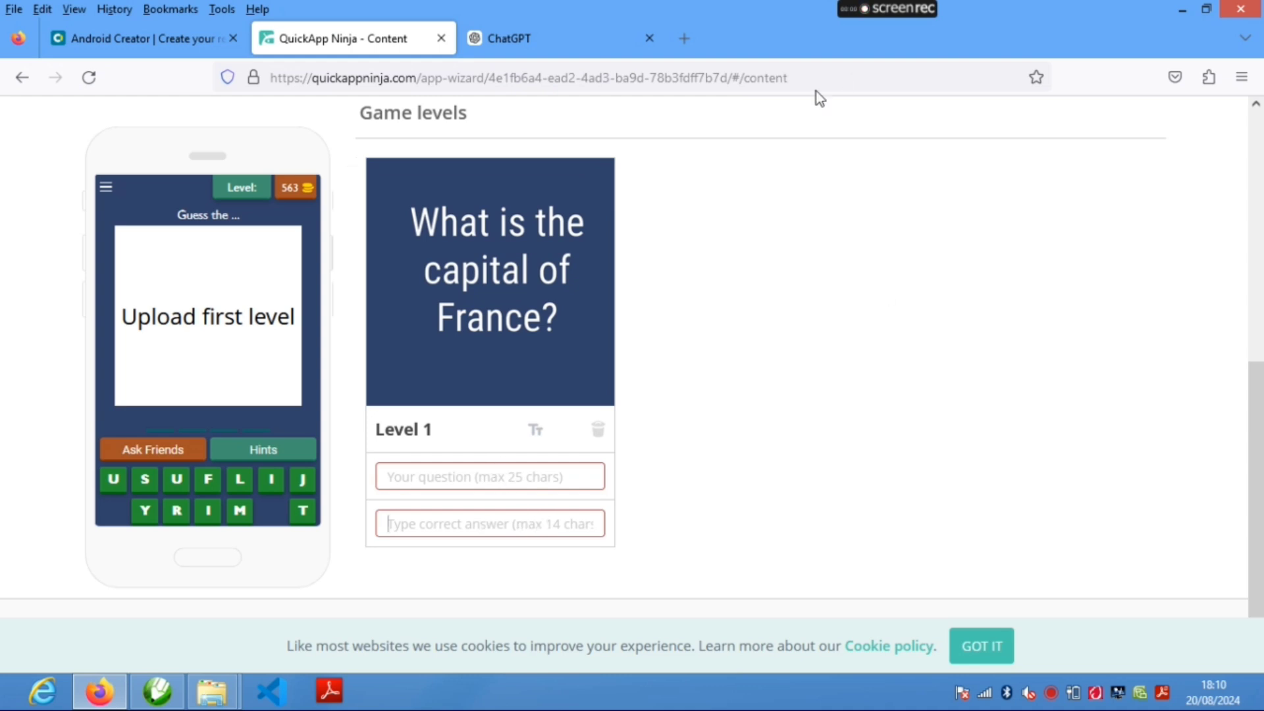
Try to generate game content with ChatGPT on the topic "Greatest music bands", dismissing the cookie notice.
scroll(1261, 552, "up", 6)
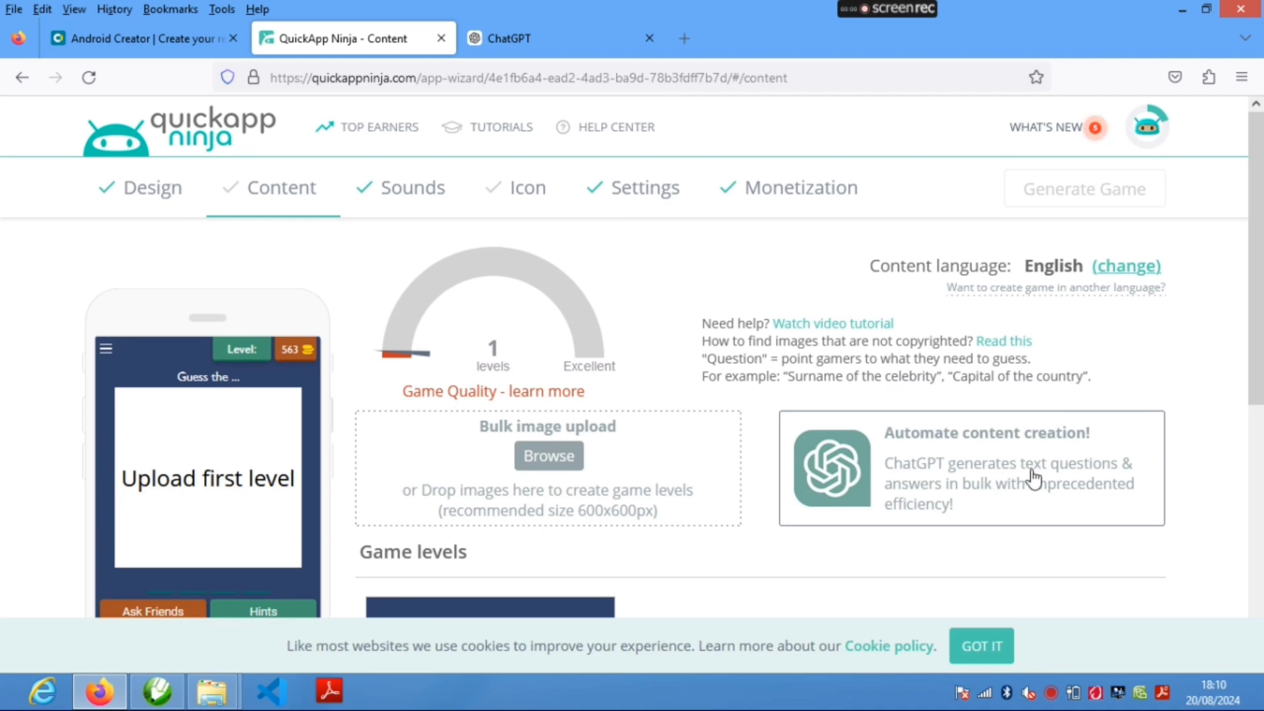
left_click(1007, 495)
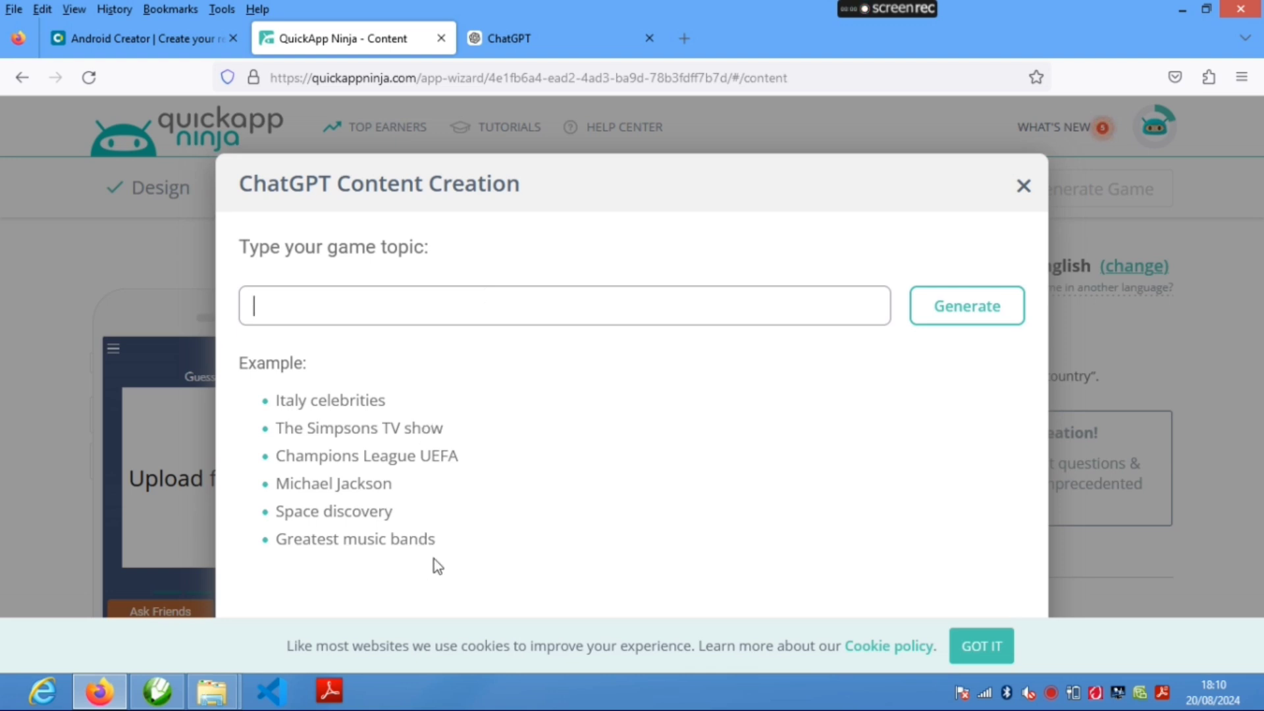
left_click_drag(433, 538, 276, 538)
key("ctrl+c")
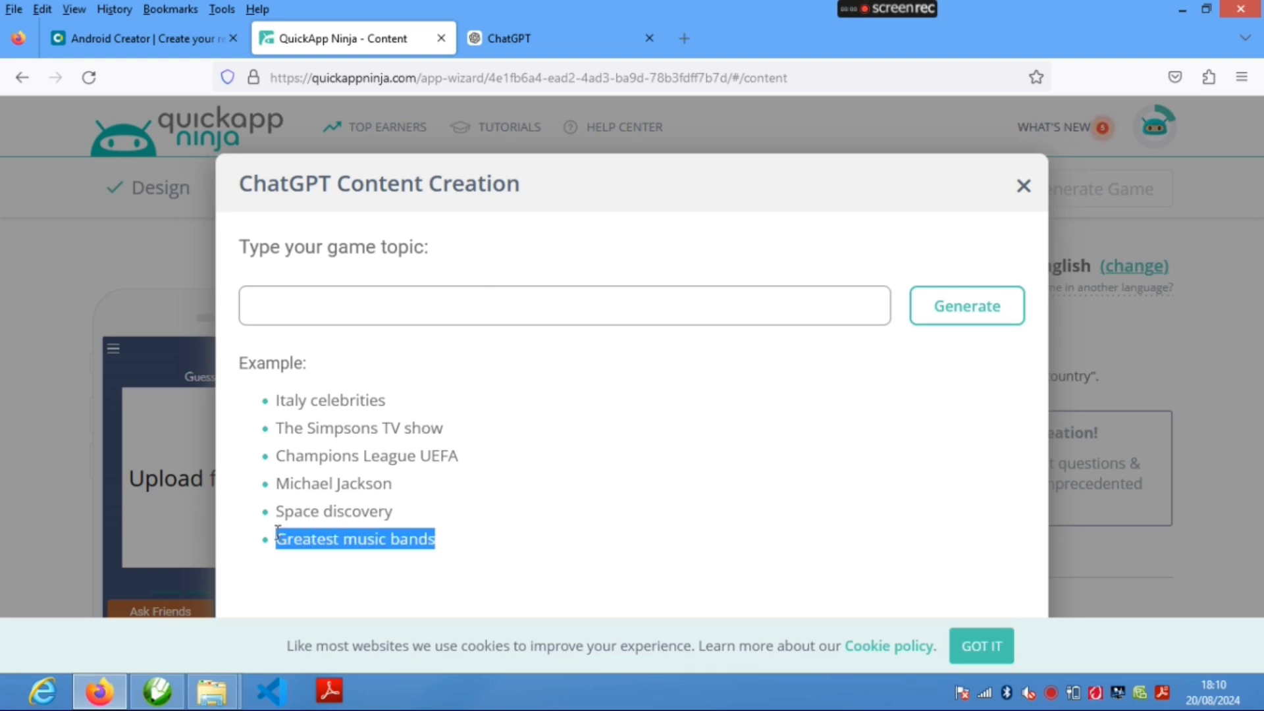
left_click(342, 298)
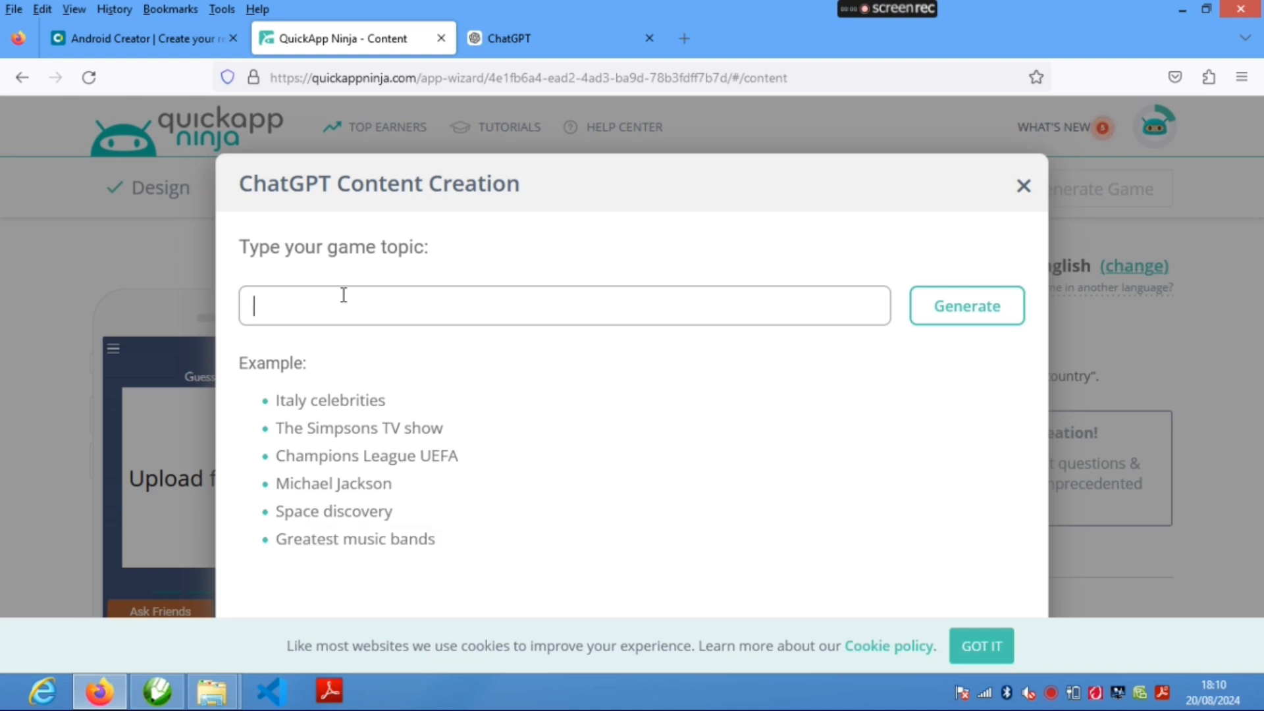
key("ctrl+v")
left_click(977, 314)
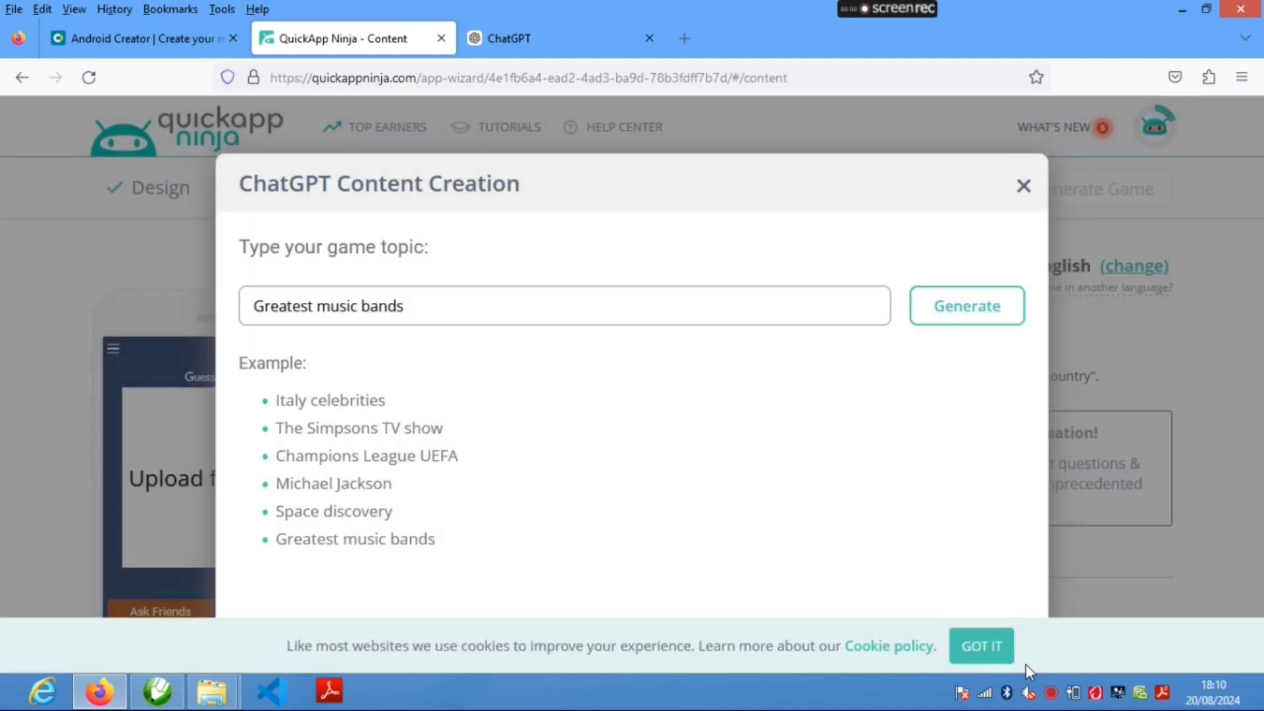
left_click(993, 650)
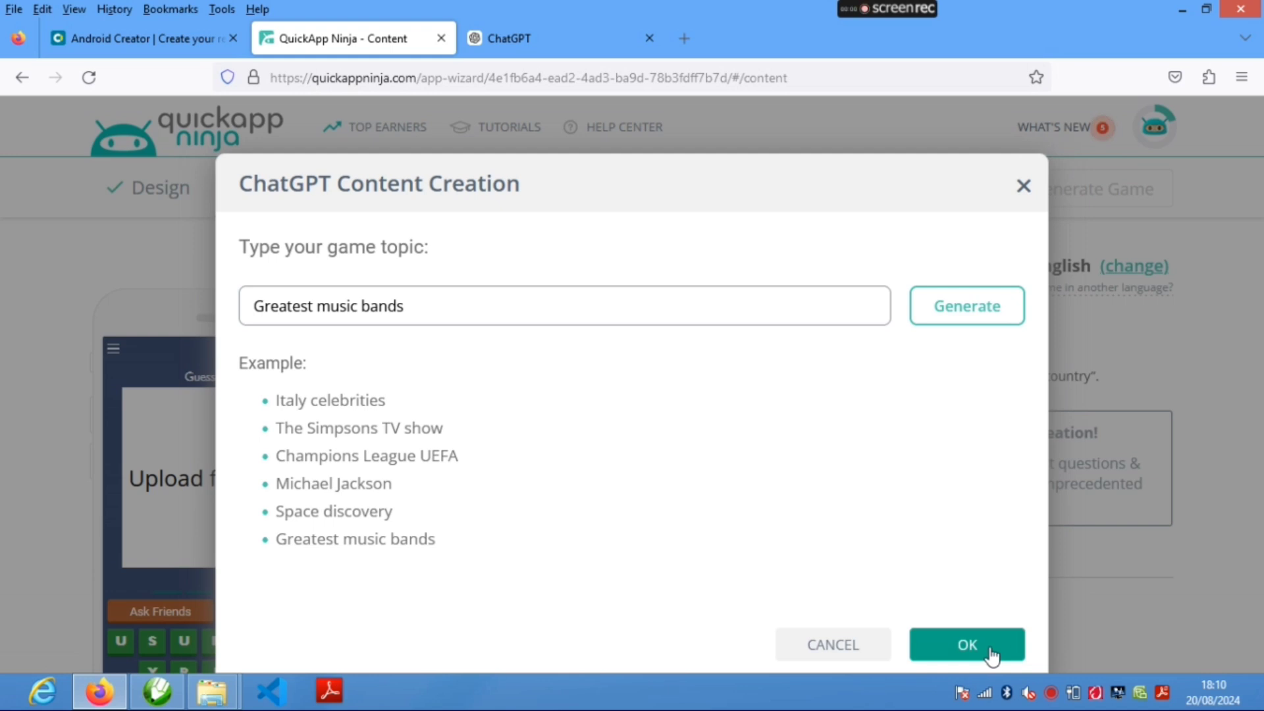
left_click(974, 320)
left_click(956, 648)
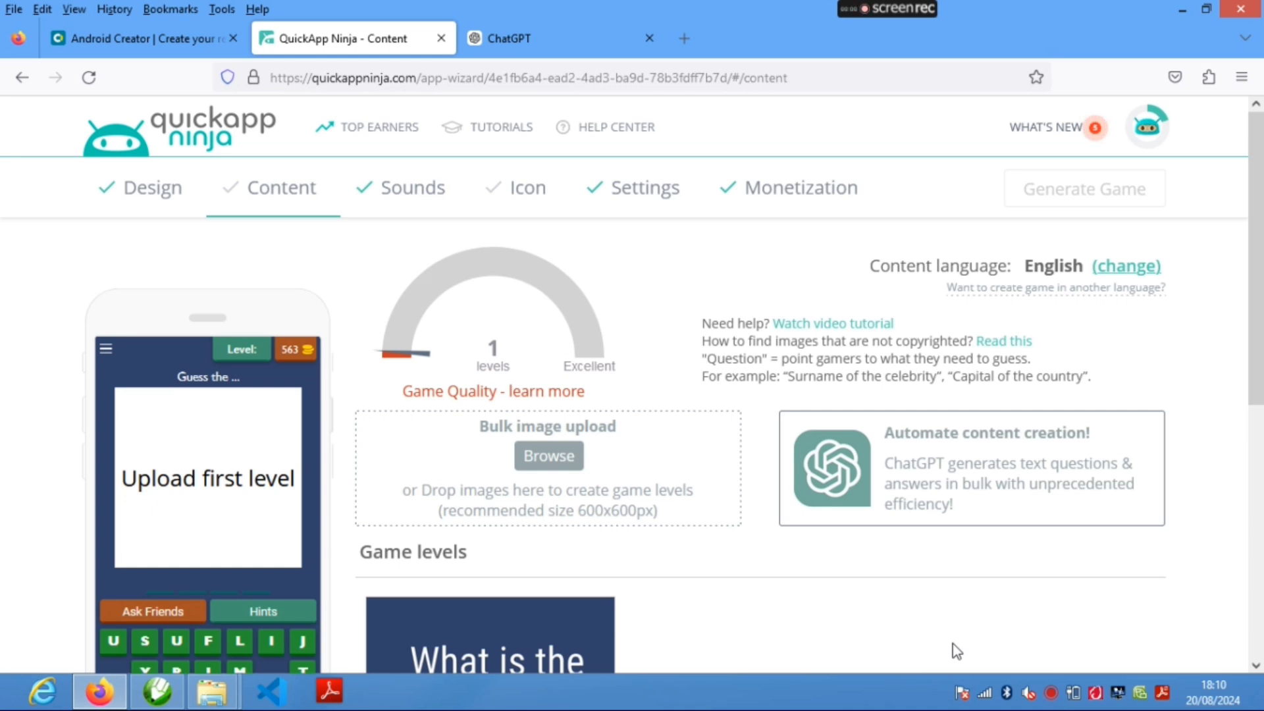
Try to generate game content with ChatGPT on the topic "Italy celebrities" and close the content creation dialog.
left_click_drag(1259, 185, 1259, 256)
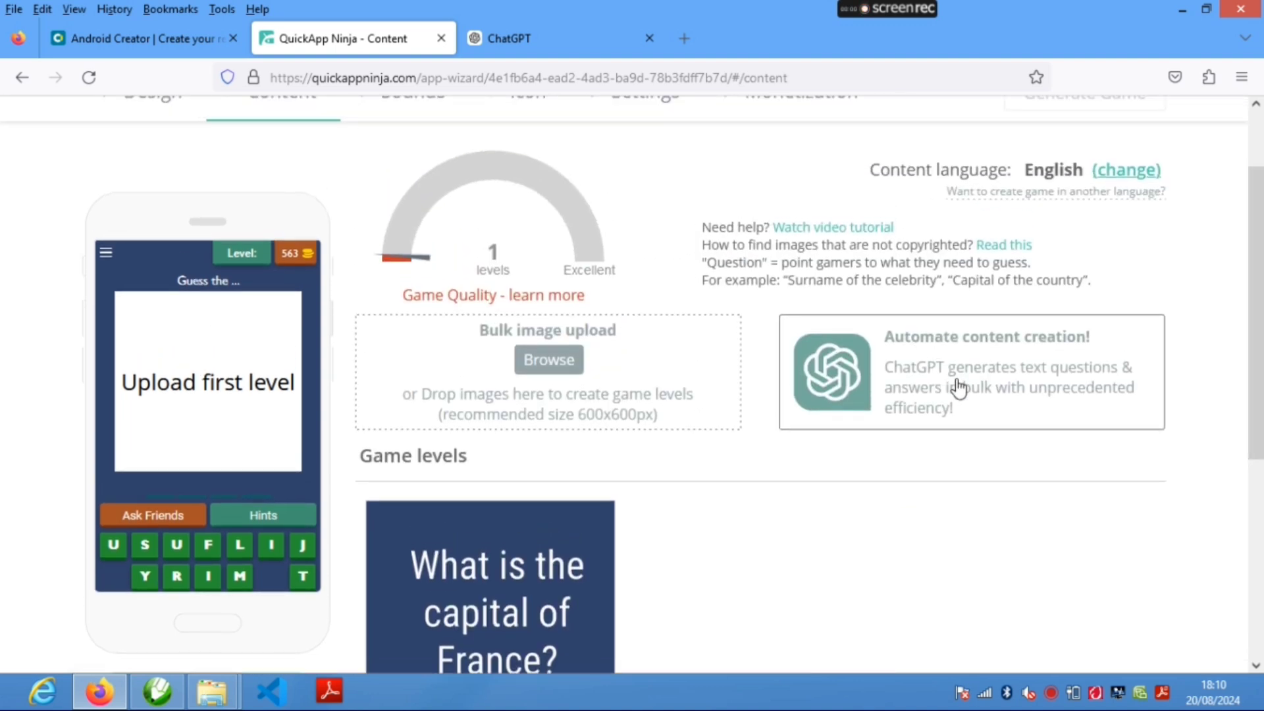
left_click(1006, 399)
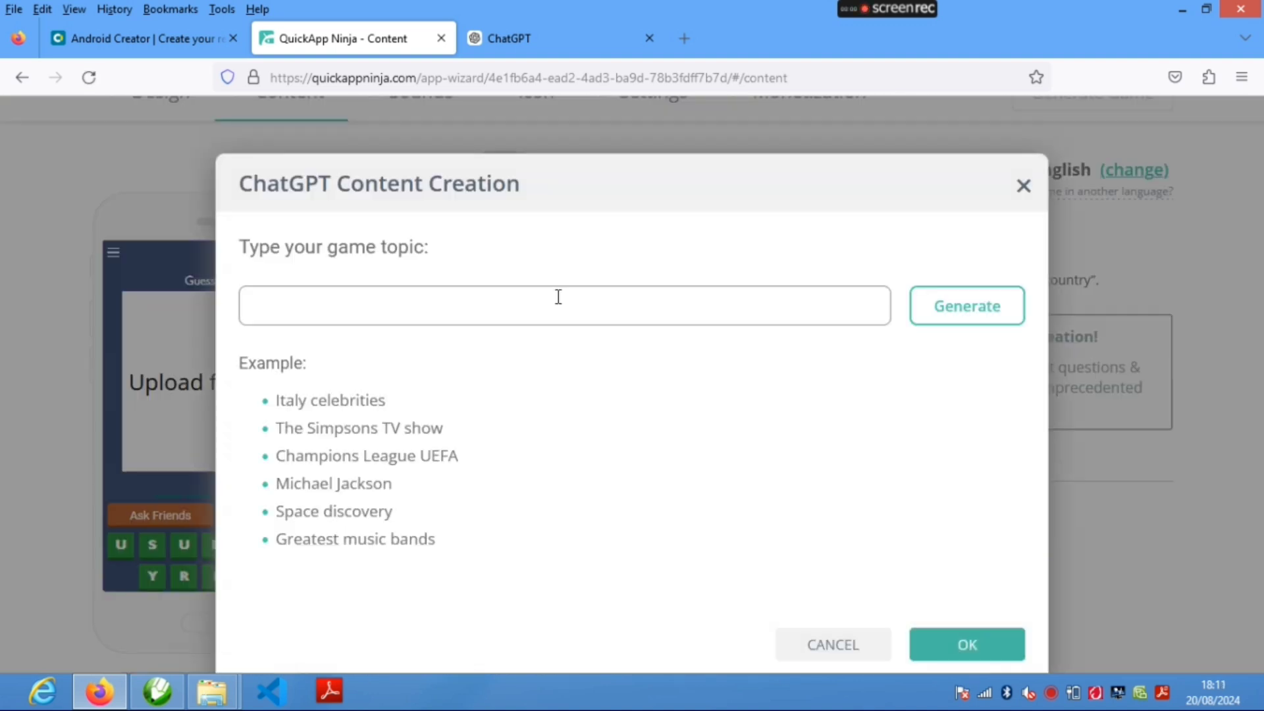
left_click(784, 316)
triple_click(345, 400)
key("ctrl+c")
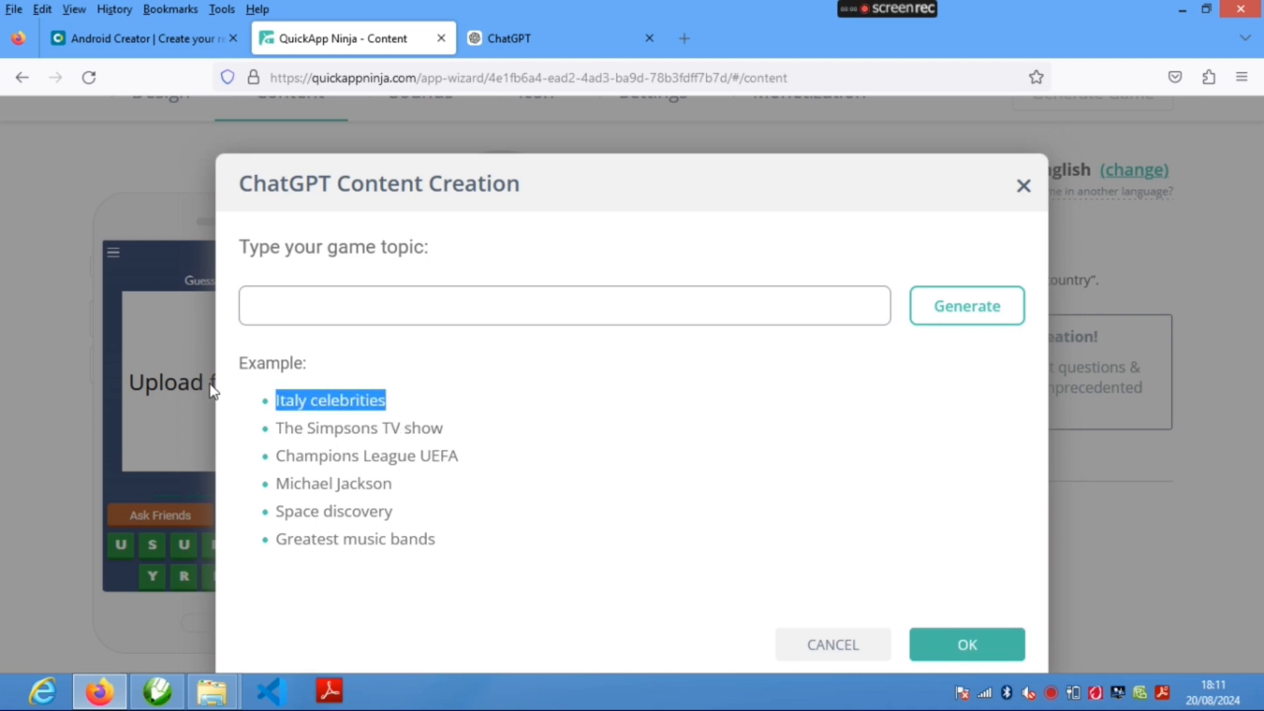
left_click(502, 310)
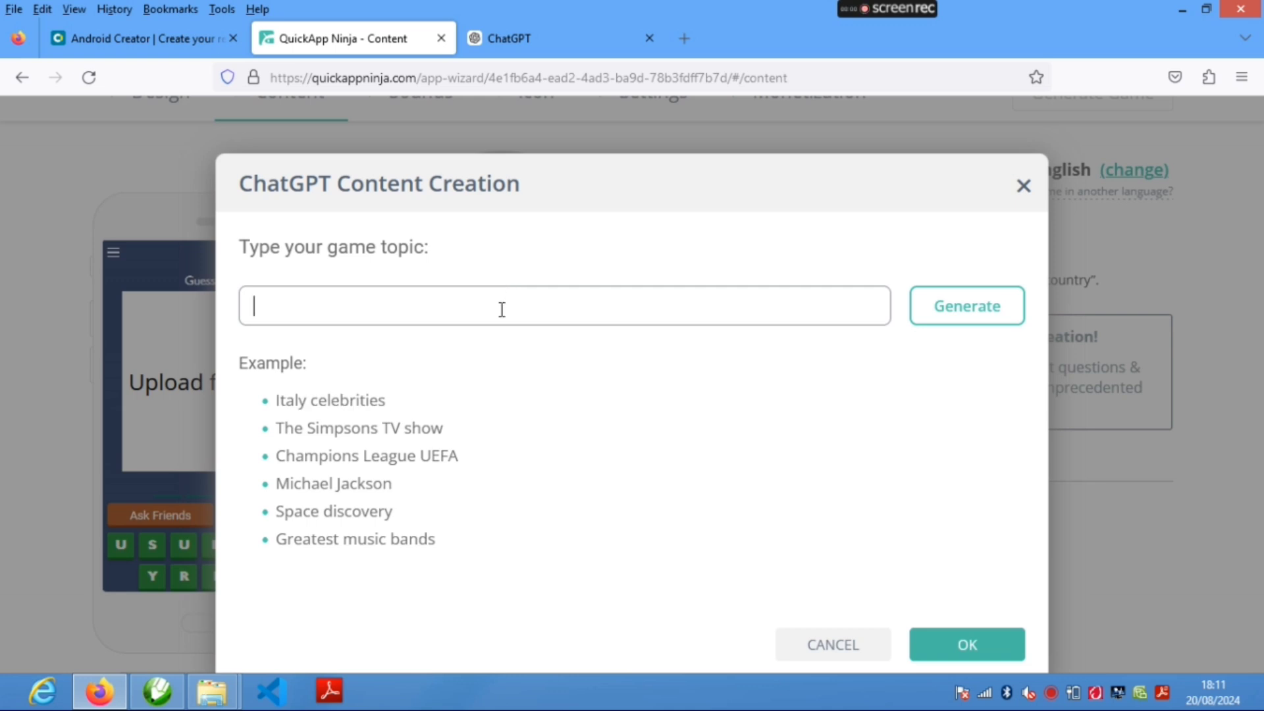
key("ctrl+v")
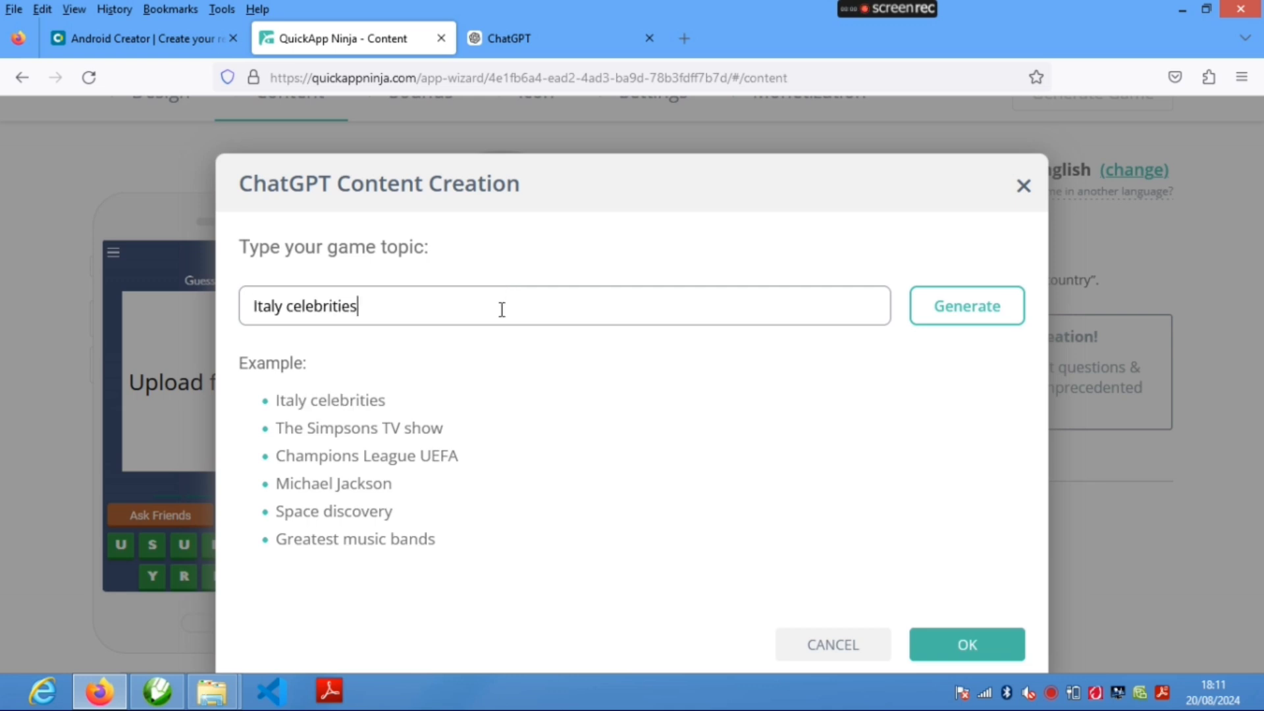
left_click(989, 315)
left_click(989, 315)
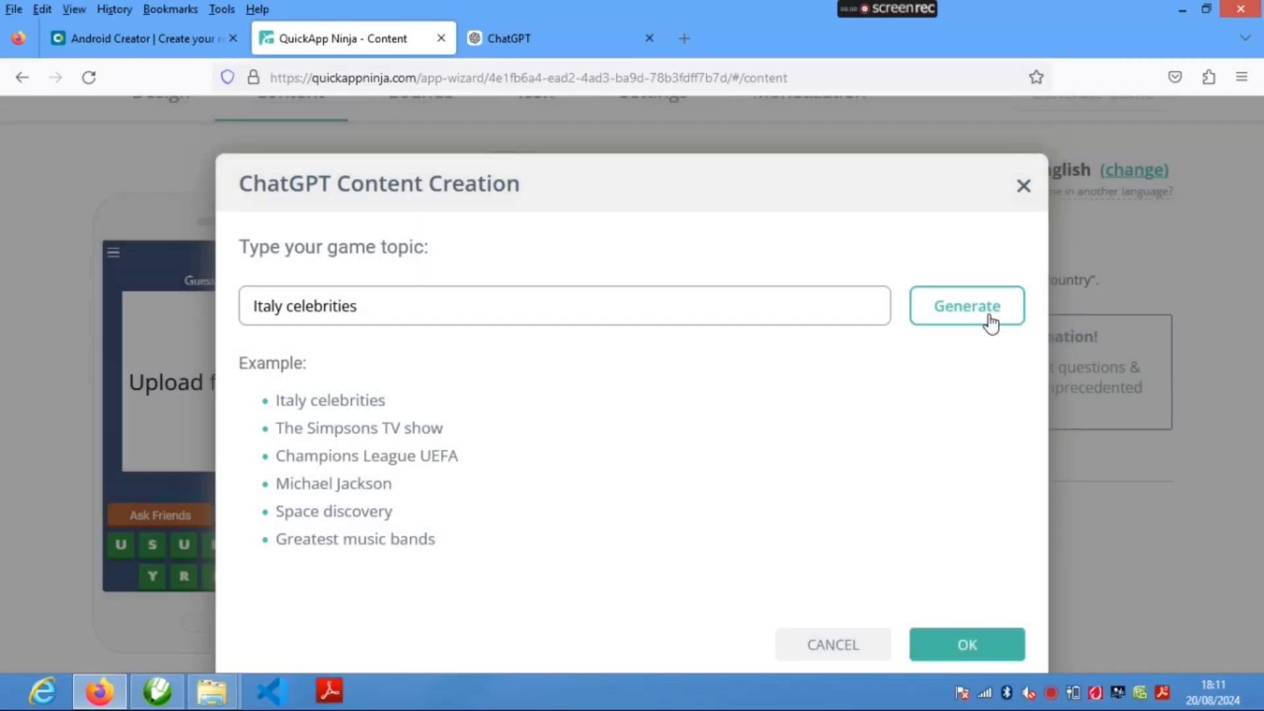
left_click(989, 314)
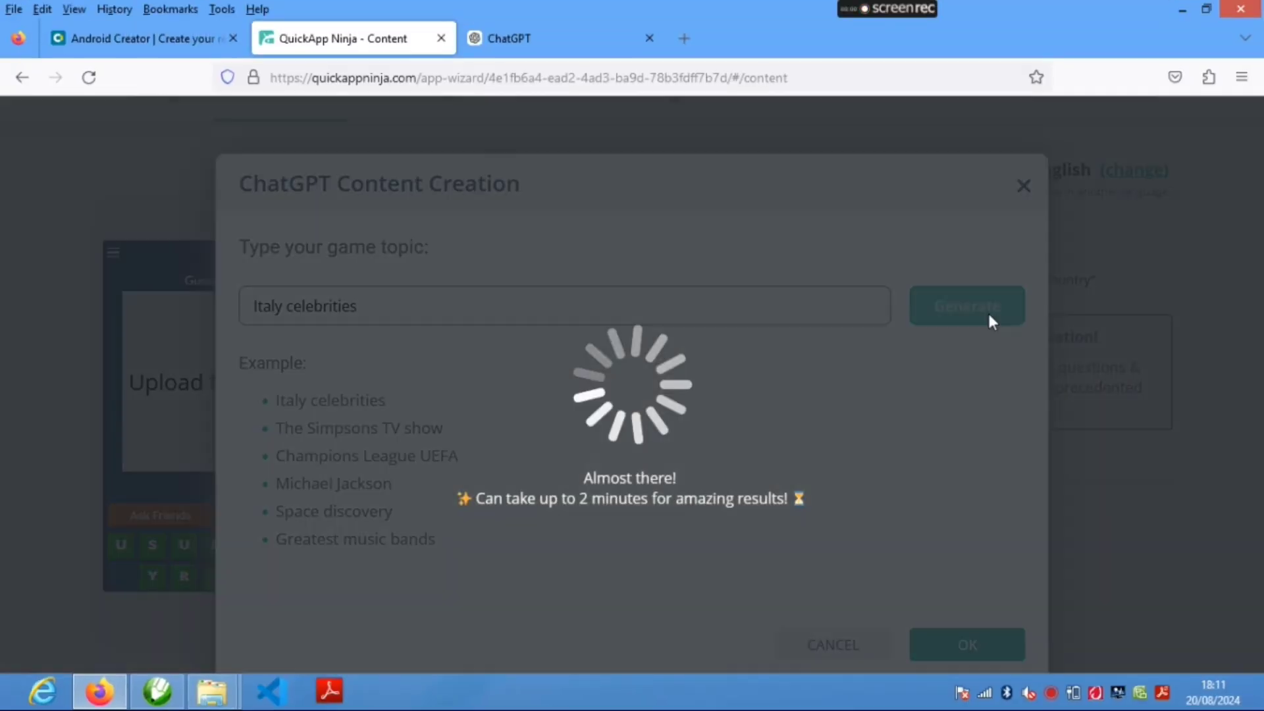
left_click(988, 315)
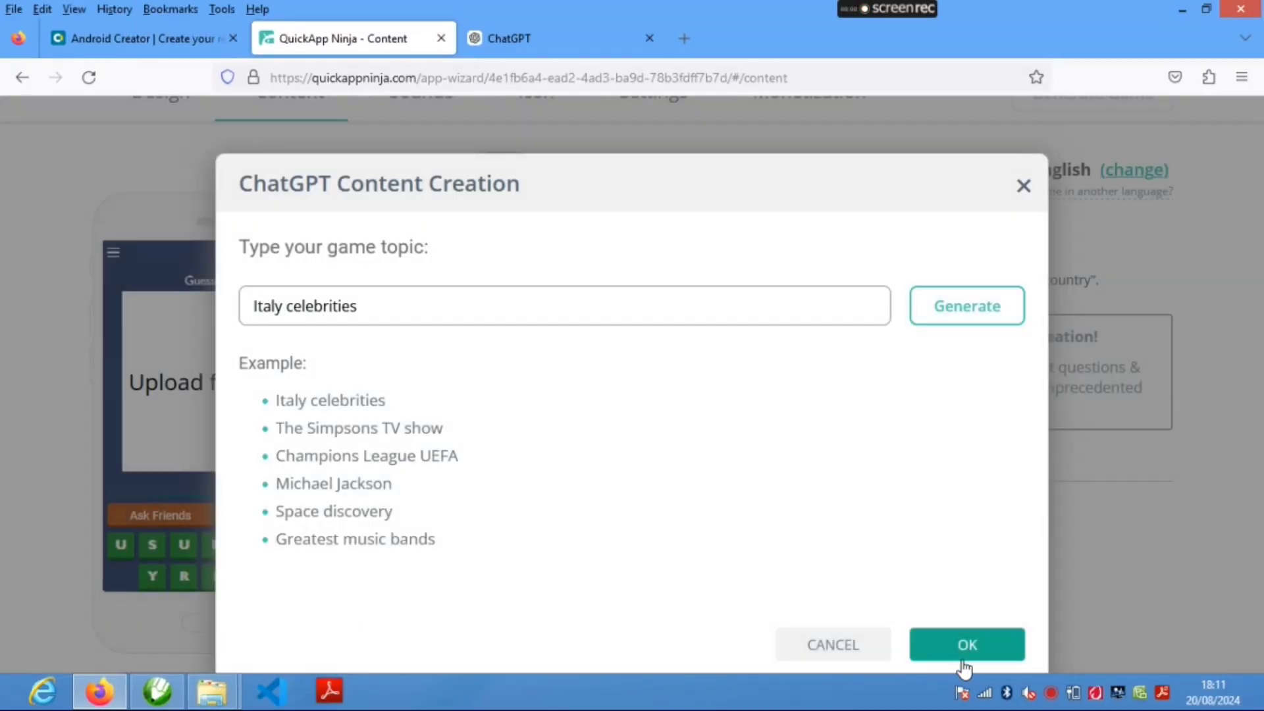
left_click(965, 640)
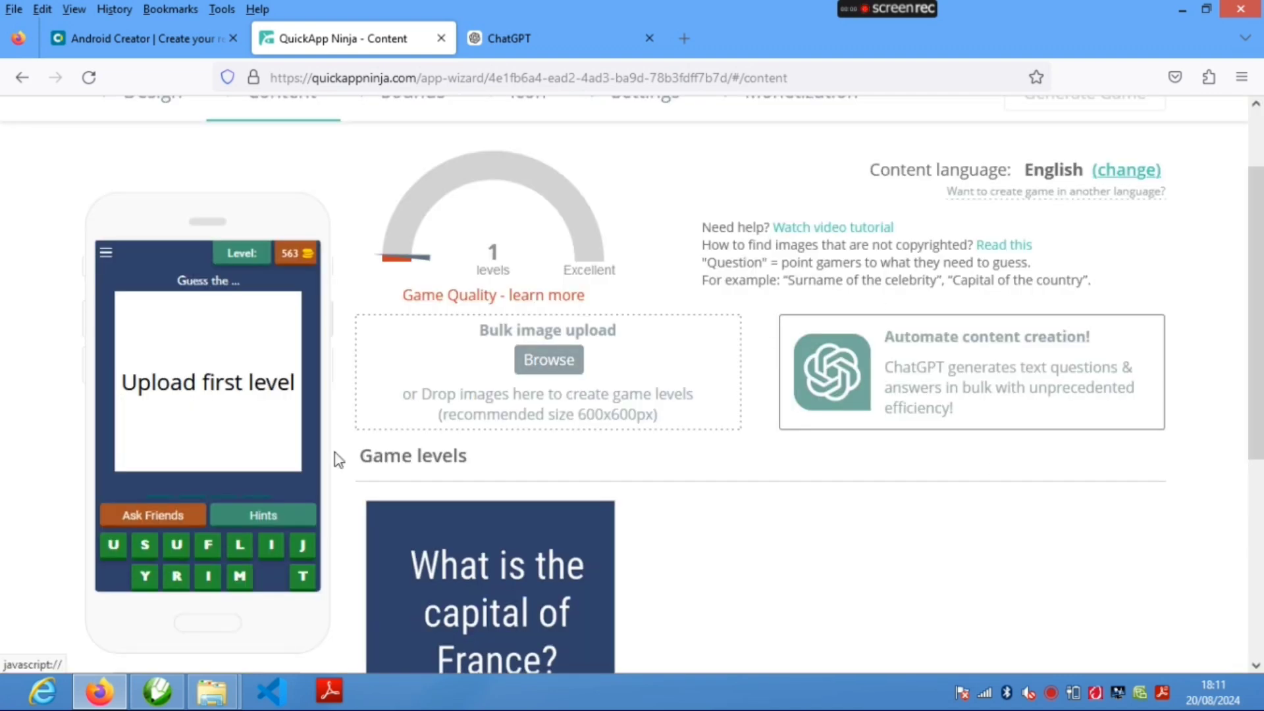
left_click_drag(251, 378, 122, 382)
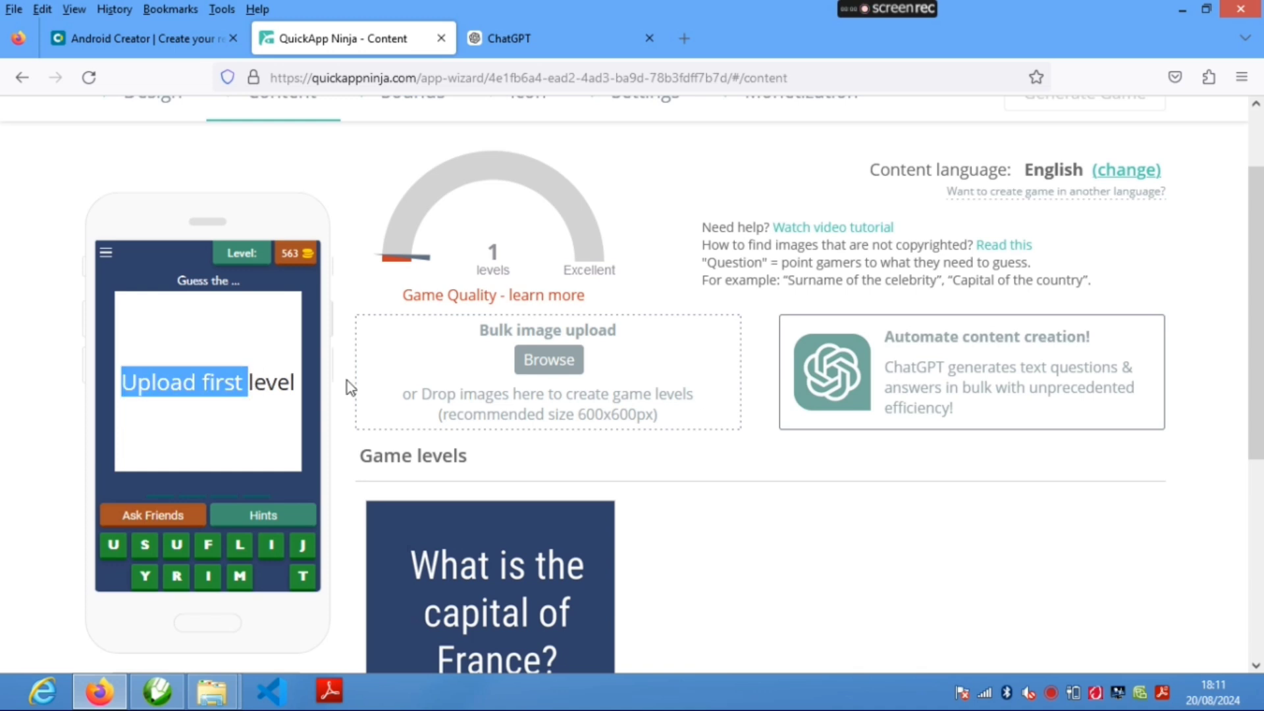
left_click_drag(1260, 380, 1252, 491)
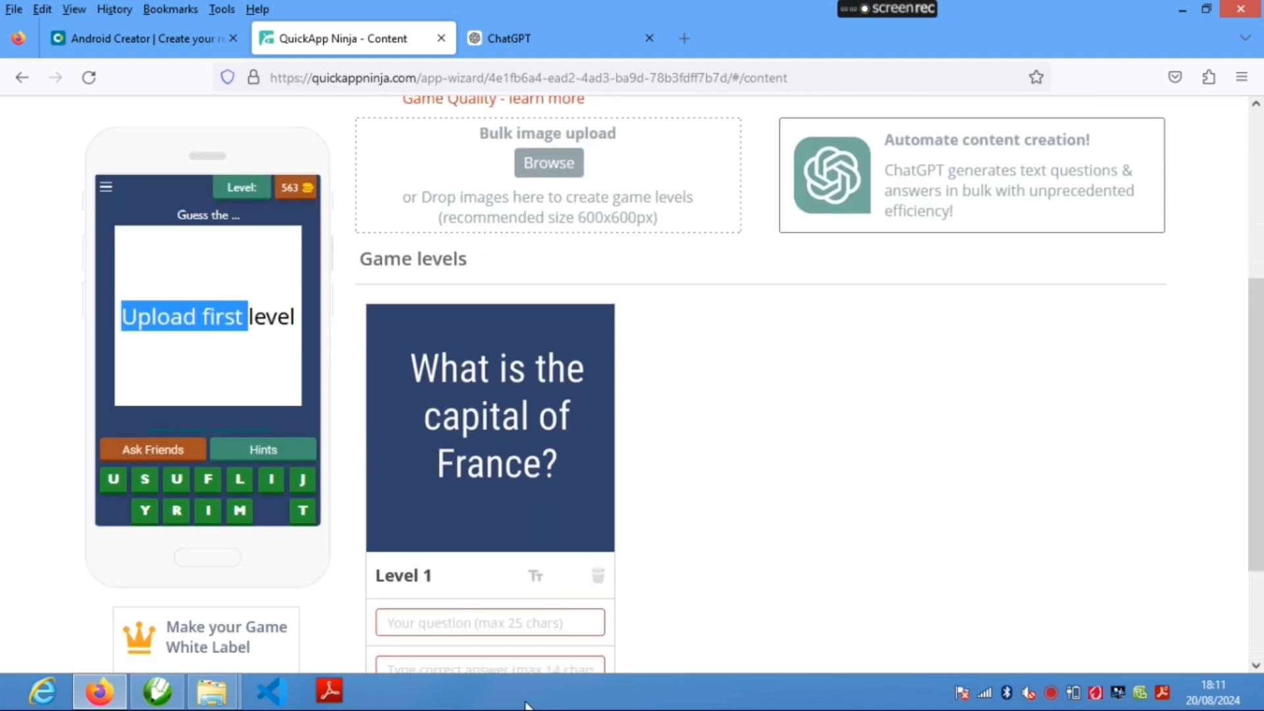
left_click(452, 620)
left_click_drag(1257, 421, 1260, 474)
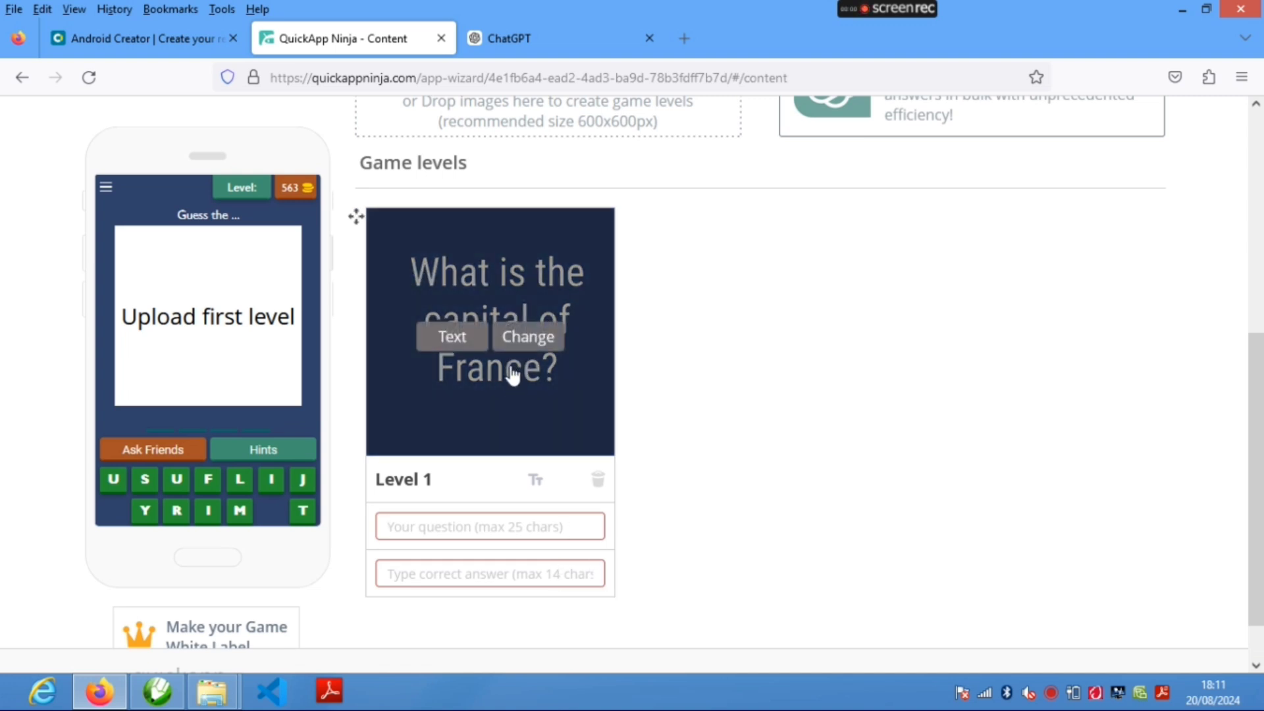
Enter "what is the capital of fr" as the question for Level 1.
left_click(548, 527)
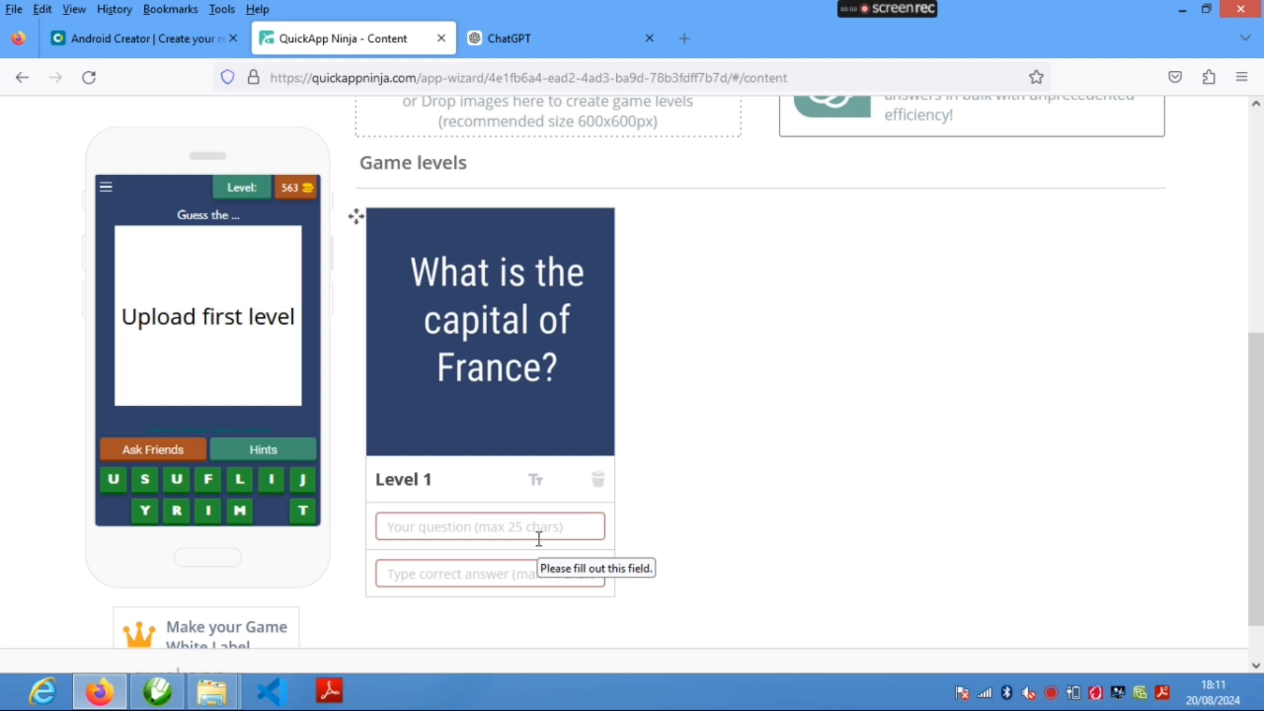
type("what is the capital of fr")
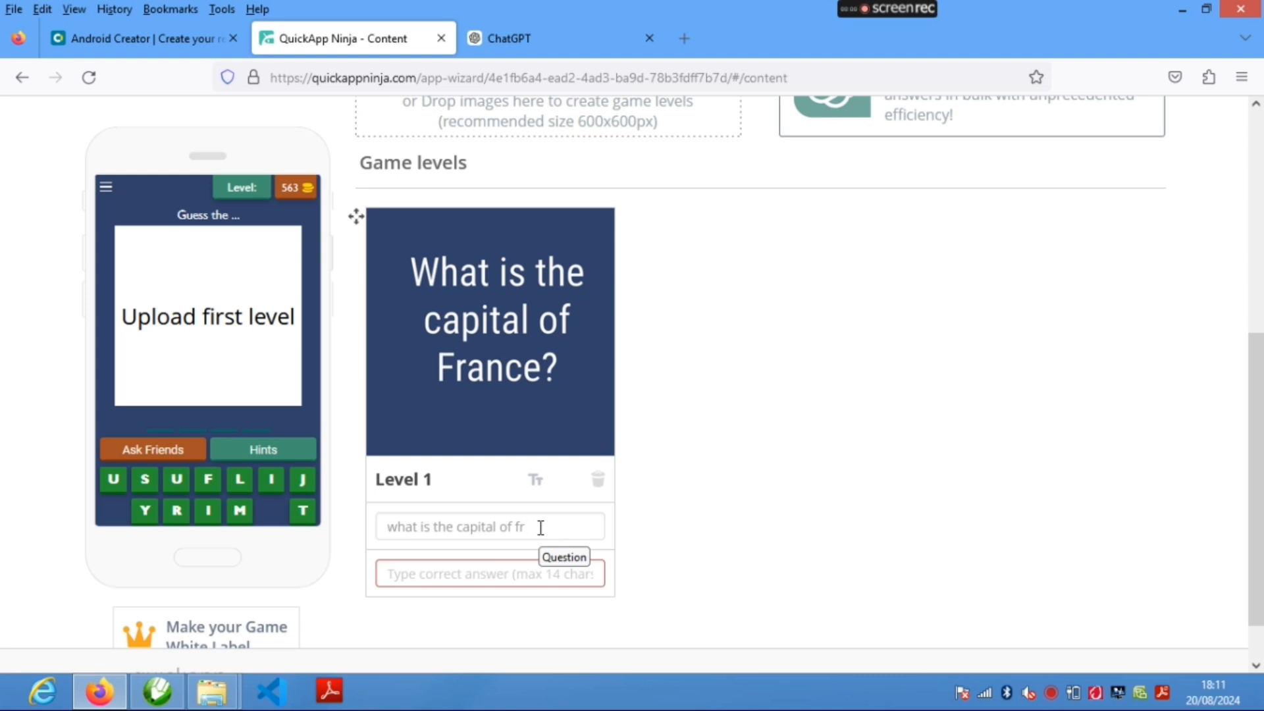
left_click_drag(541, 527, 435, 540)
left_click(535, 530)
Set the correct answer for Level 1 to "paris", save the level and dismiss the congratulations message.
left_click(530, 579)
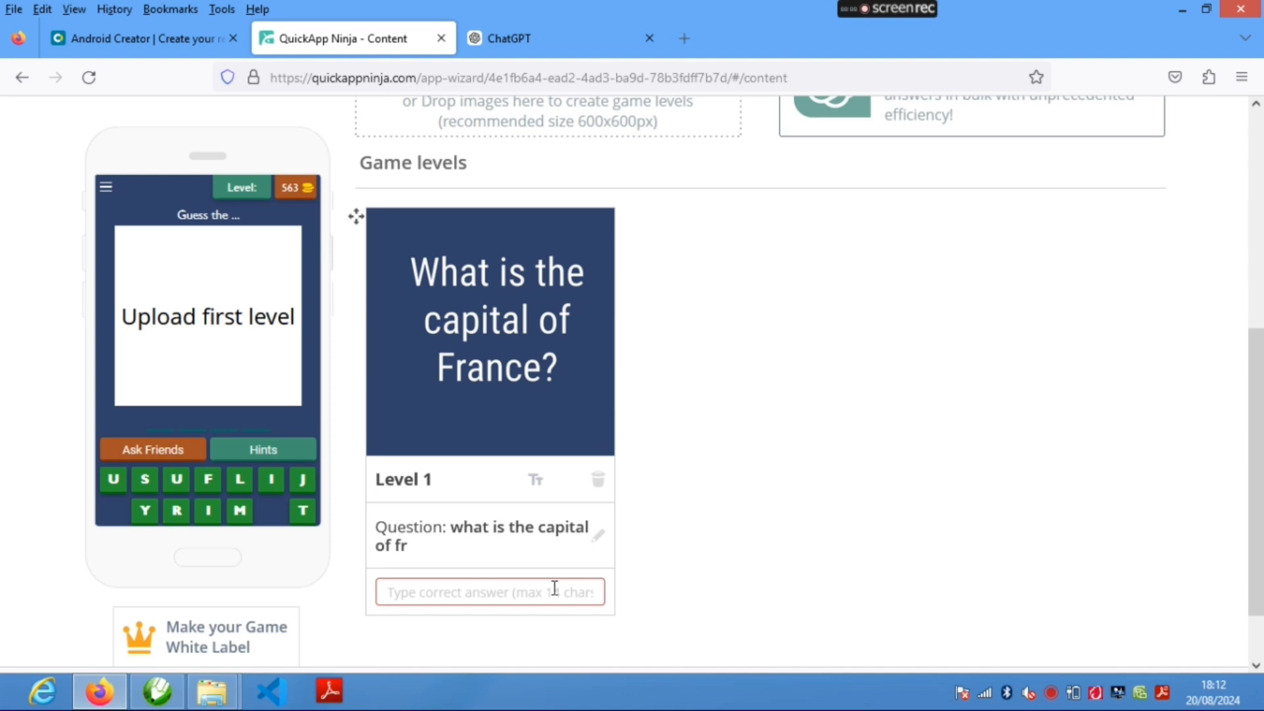
type("aa")
key("BackSpace")
key("BackSpace")
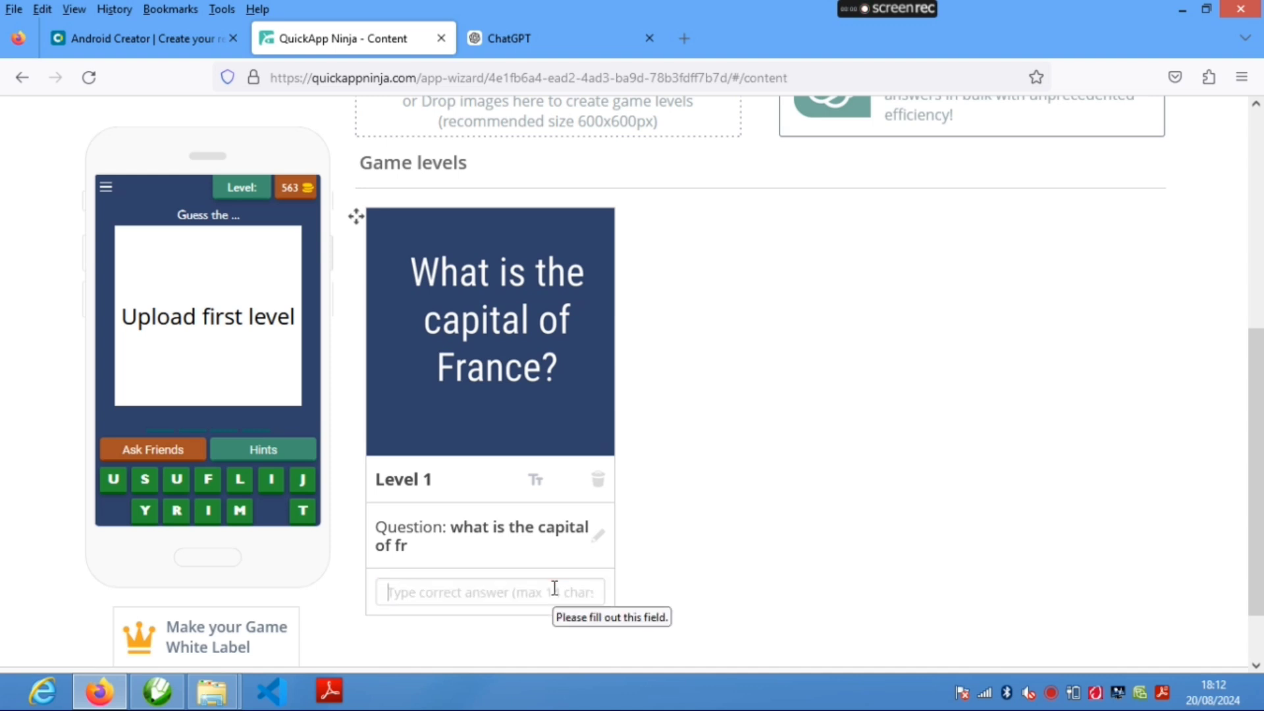
type("paris")
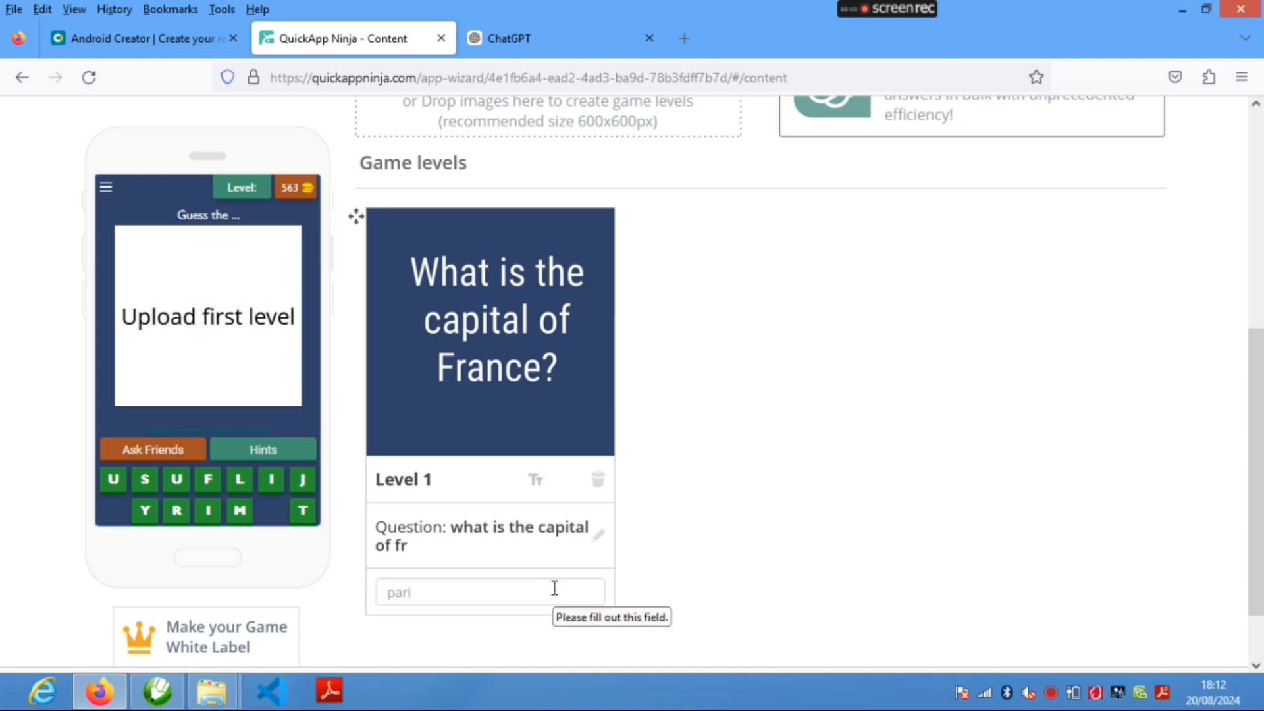
scroll(1257, 485, "down", 2)
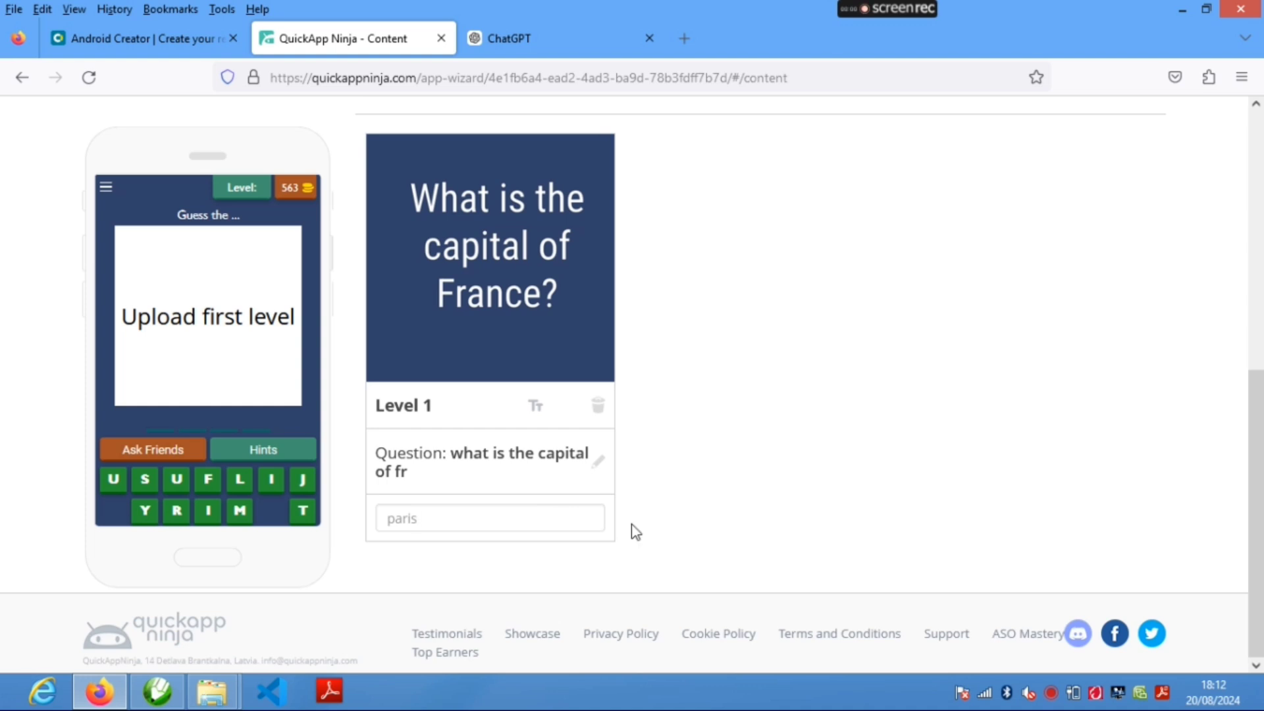
key("Return")
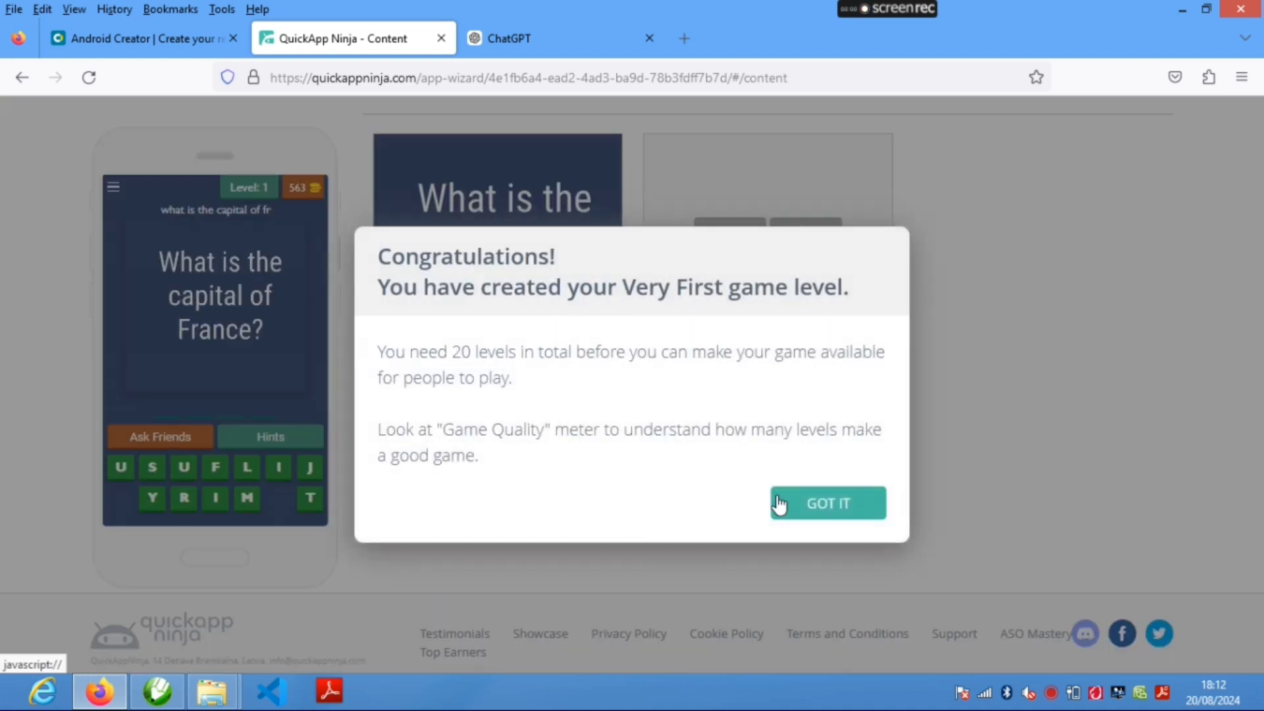
left_click(820, 503)
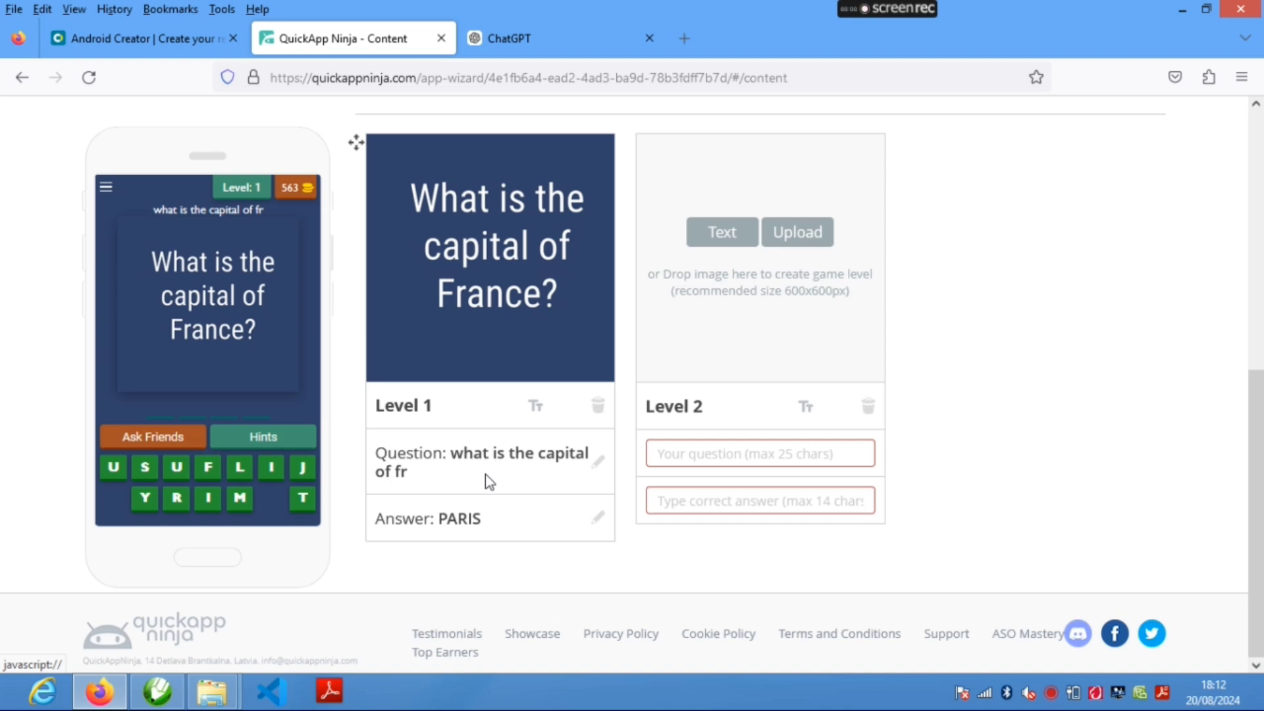
Replace the Level 1 question with "capital".
left_click(596, 464)
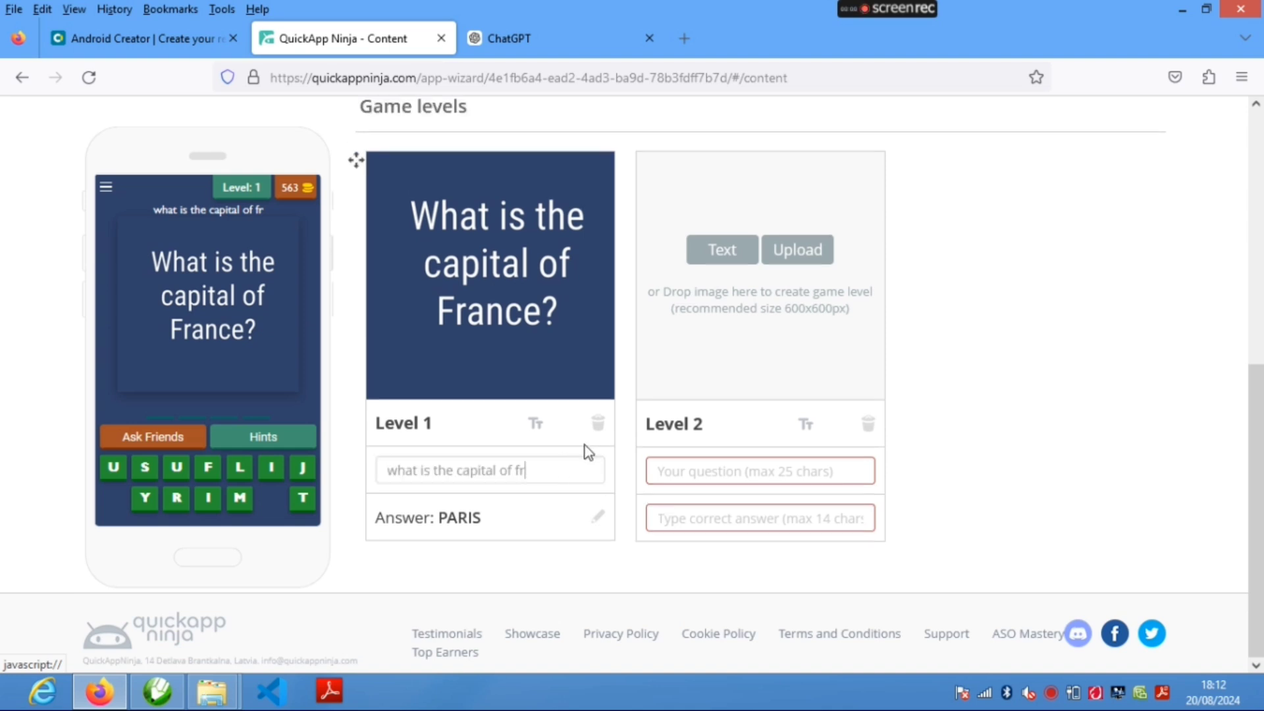
key("BackSpace")
key("BackSpace")
key("BackSpace")
key("BackSpace")
key("BackSpace")
key("BackSpace")
key("BackSpace")
key("BackSpace")
key("BackSpace")
key("BackSpace")
key("BackSpace")
key("BackSpace")
key("BackSpace")
key("BackSpace")
key("BackSpace")
key("BackSpace")
key("BackSpace")
key("BackSpace")
key("BackSpace")
key("BackSpace")
key("BackSpace")
key("BackSpace")
key("BackSpace")
key("BackSpace")
key("BackSpace")
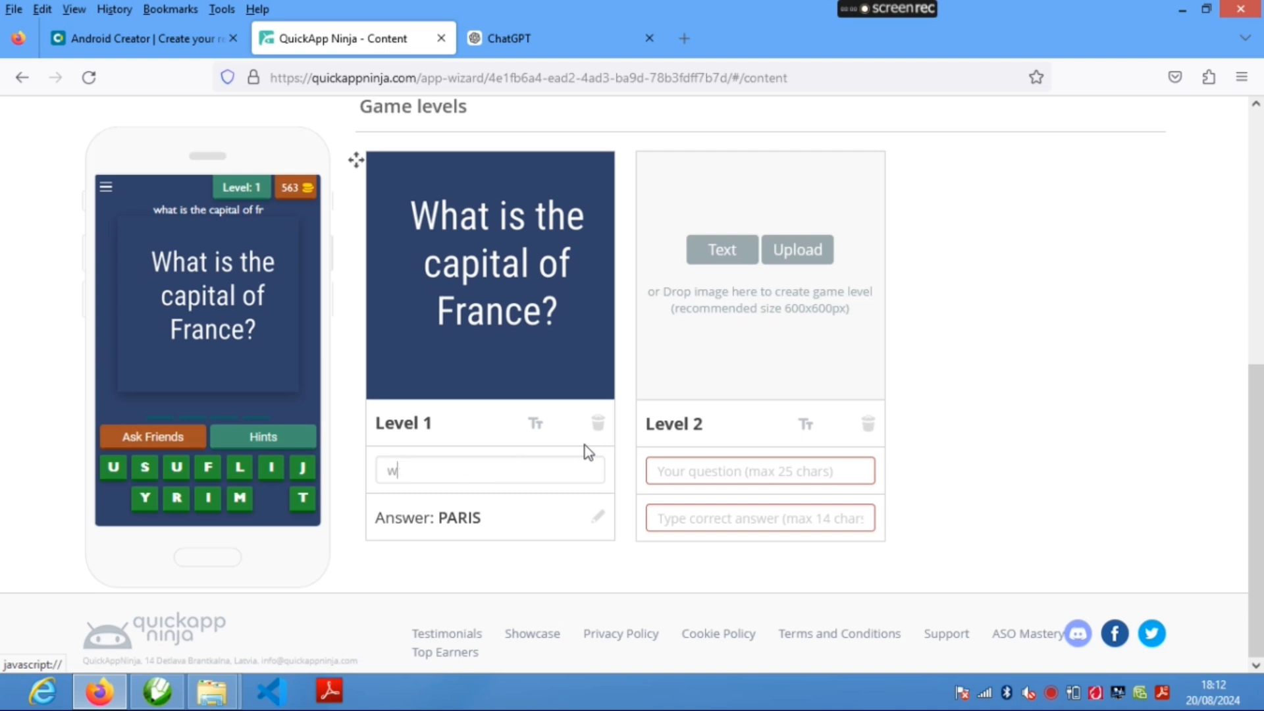
type("c")
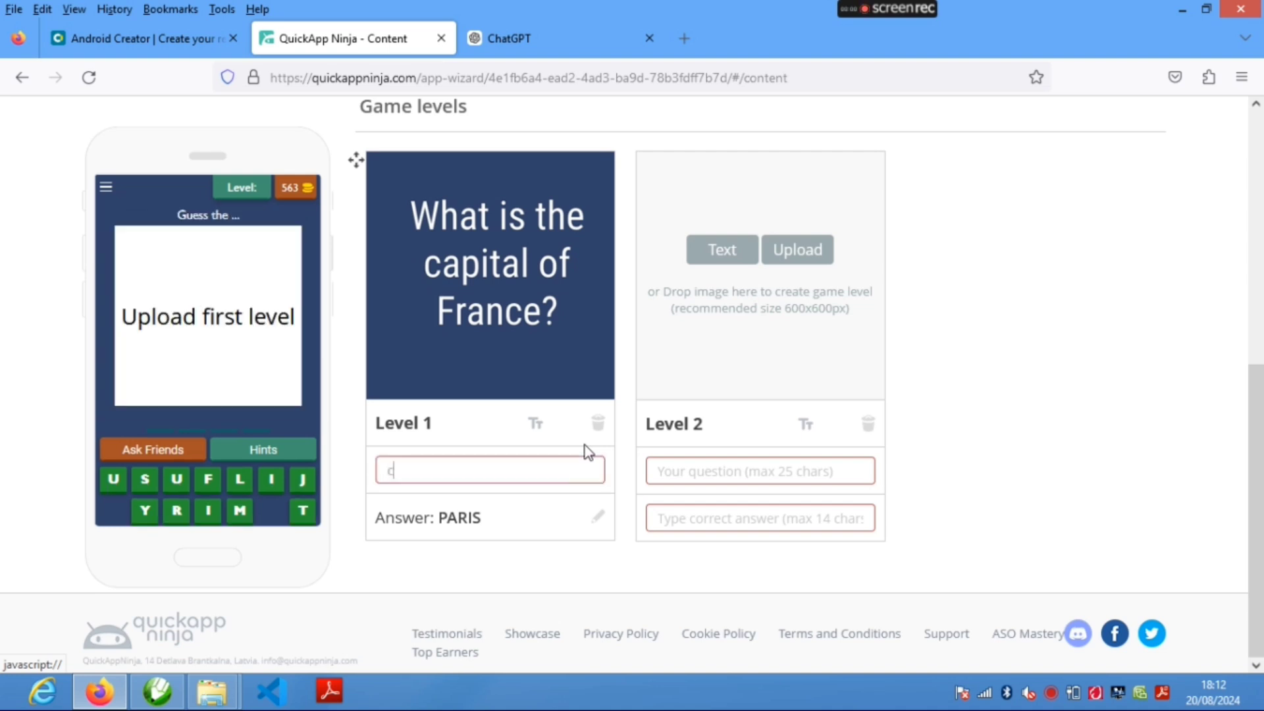
type("apital")
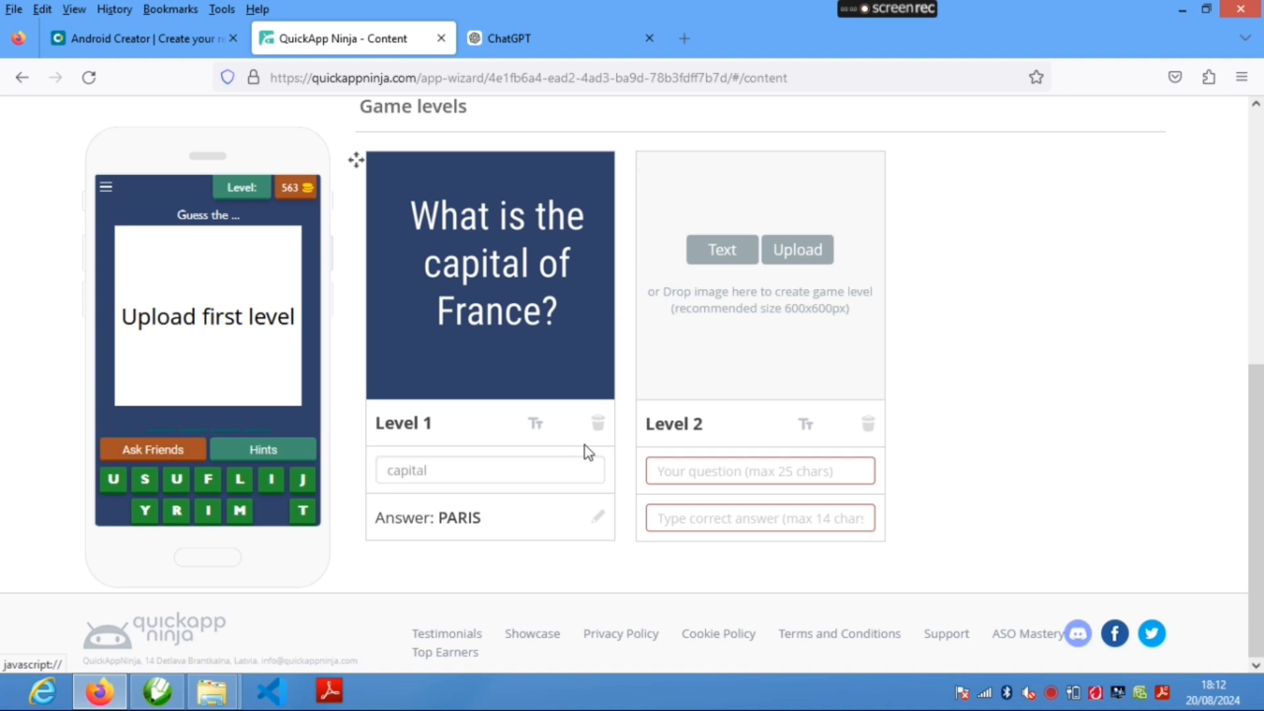
left_click(609, 547)
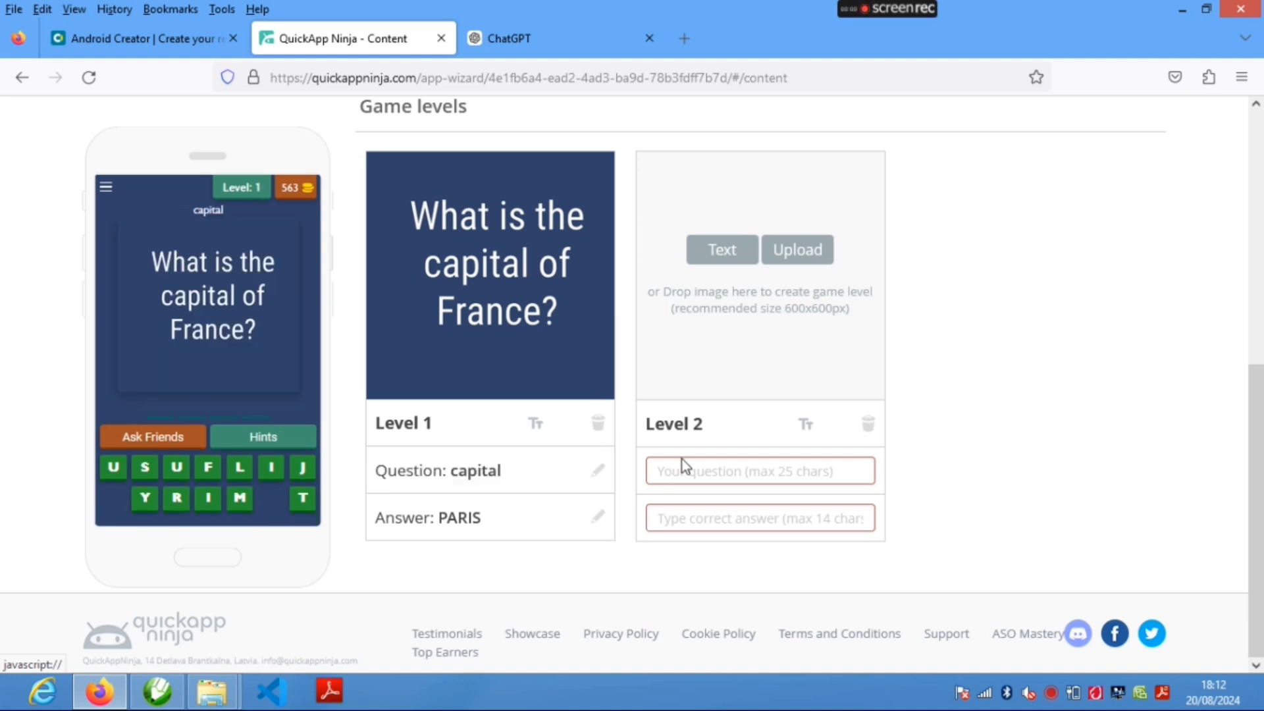
Upload the "afro" image from the Downloads folder as the picture for Level 2.
left_click(804, 263)
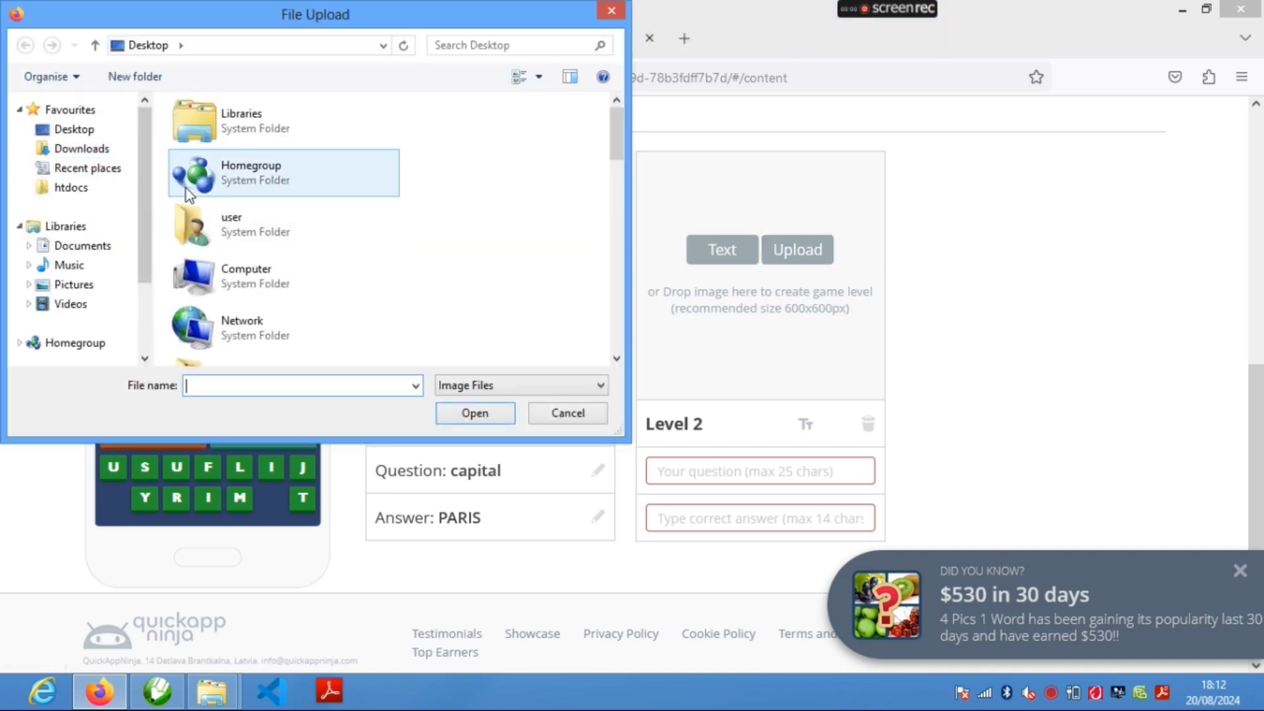
left_click(77, 149)
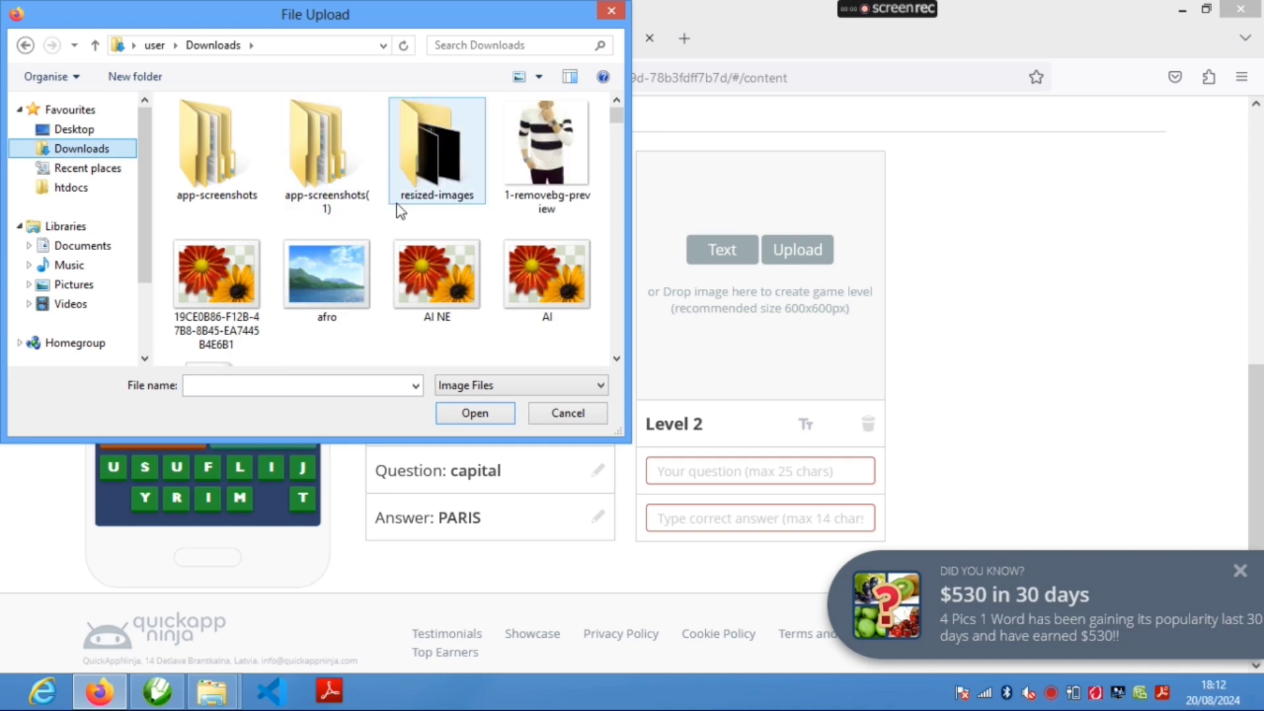
left_click(344, 263)
left_click(464, 407)
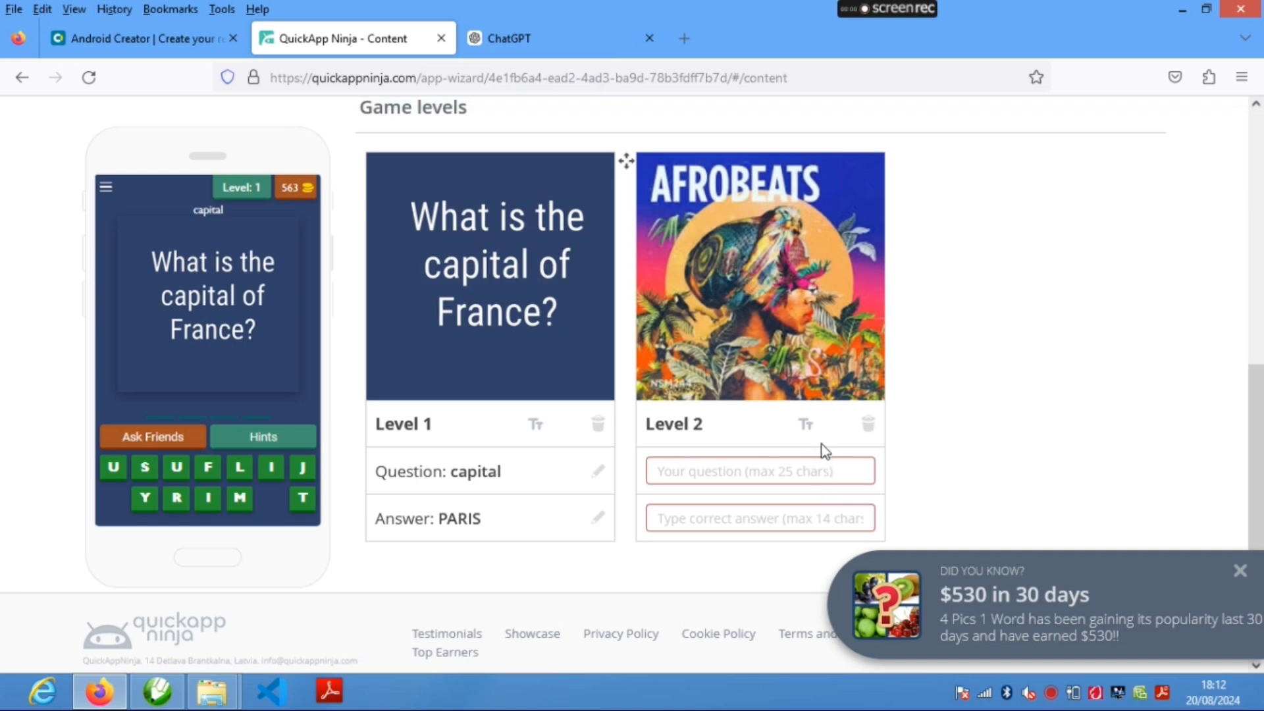
Set the Level 2 question to "afrobeat" and its correct answer to "song".
left_click(823, 464)
type("af")
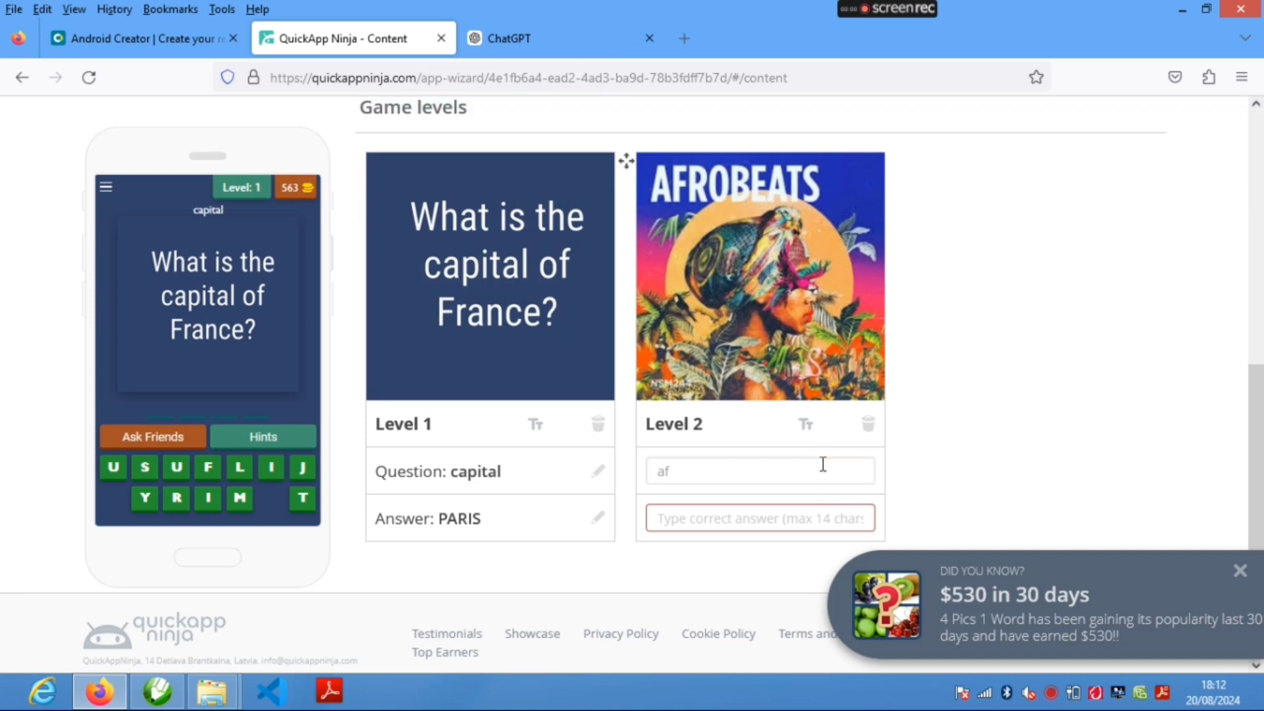
type("robeat")
key("Return")
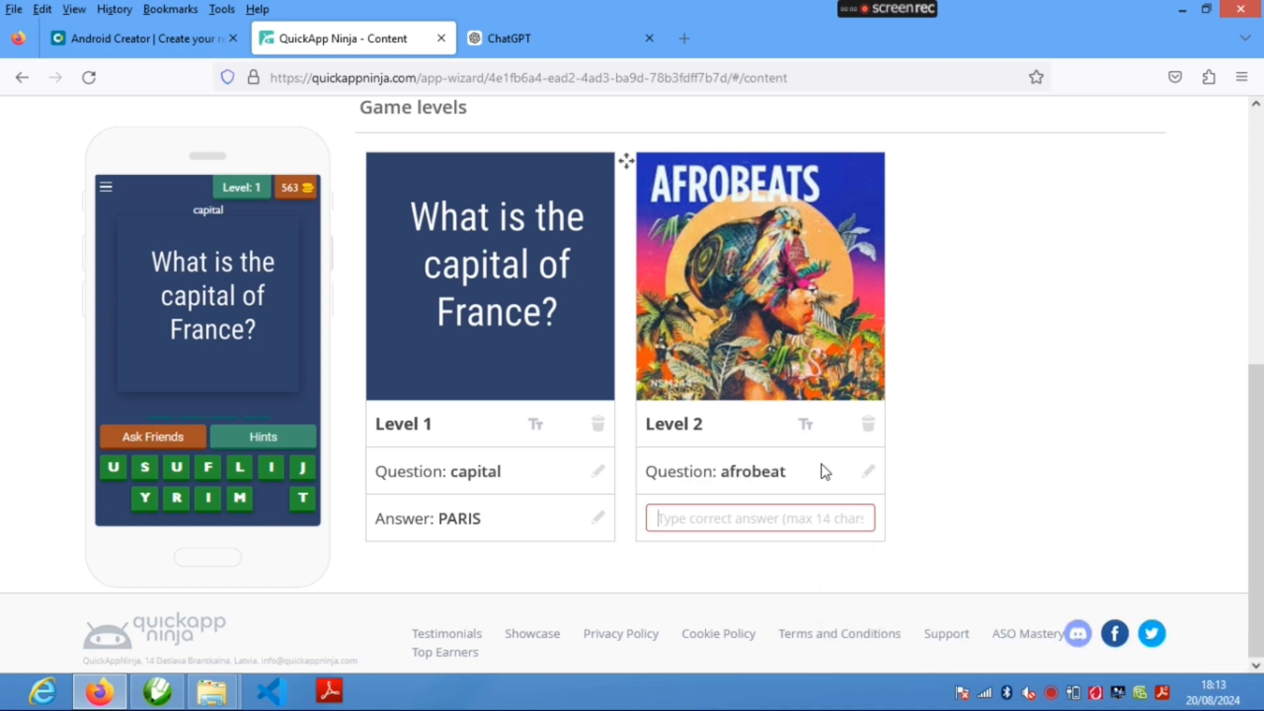
type("song")
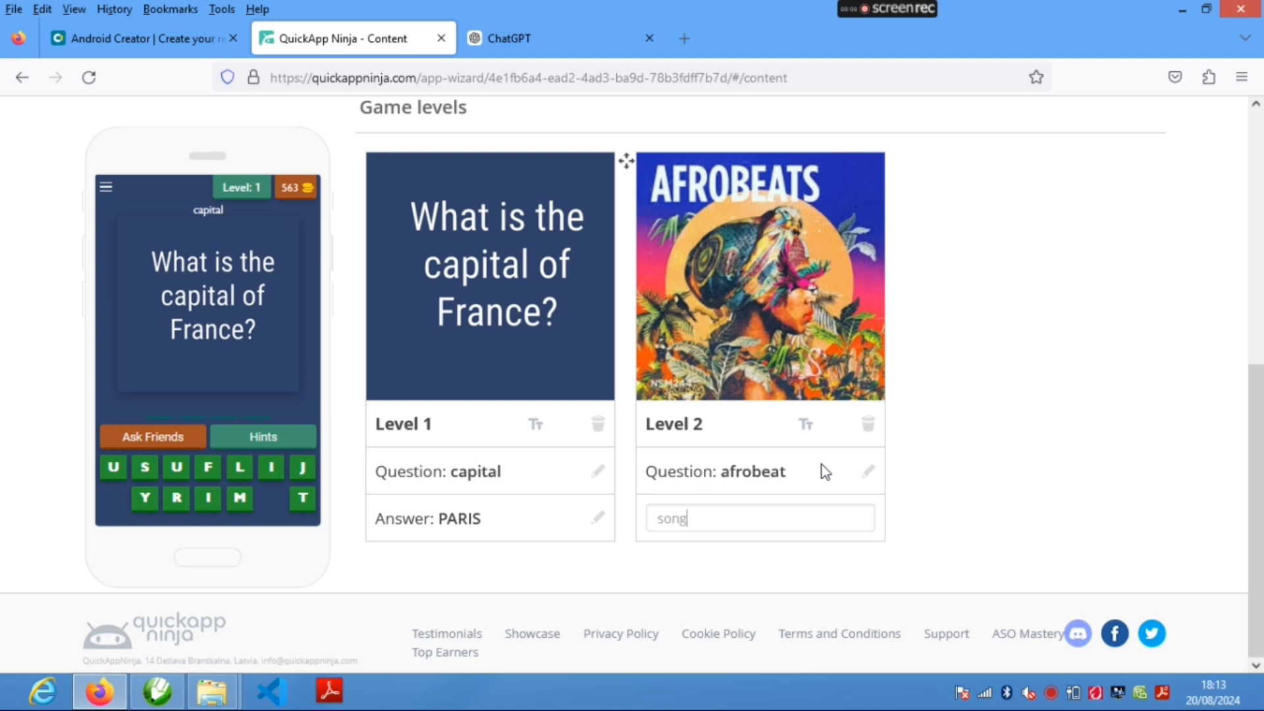
key("Return")
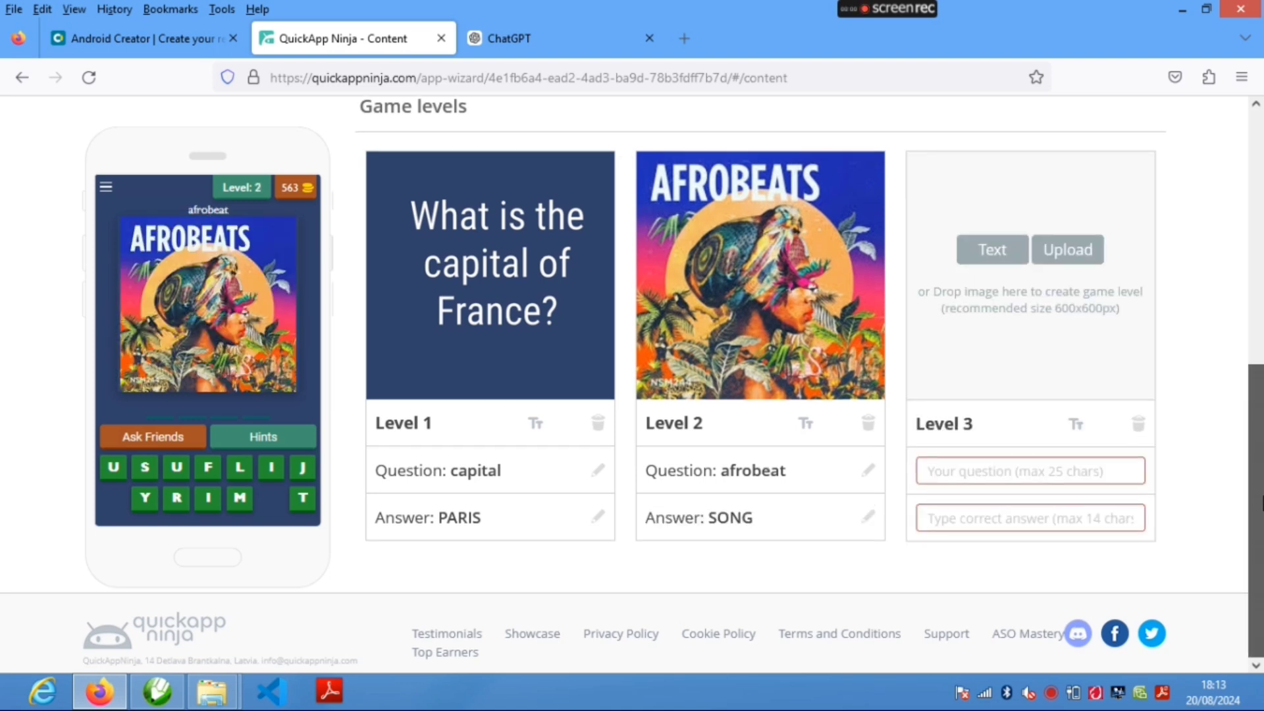
Review the game's design themes, background music and sound list, and open the icon settings.
scroll(1248, 327, "up", 3)
left_click_drag(1249, 327, 1257, 135)
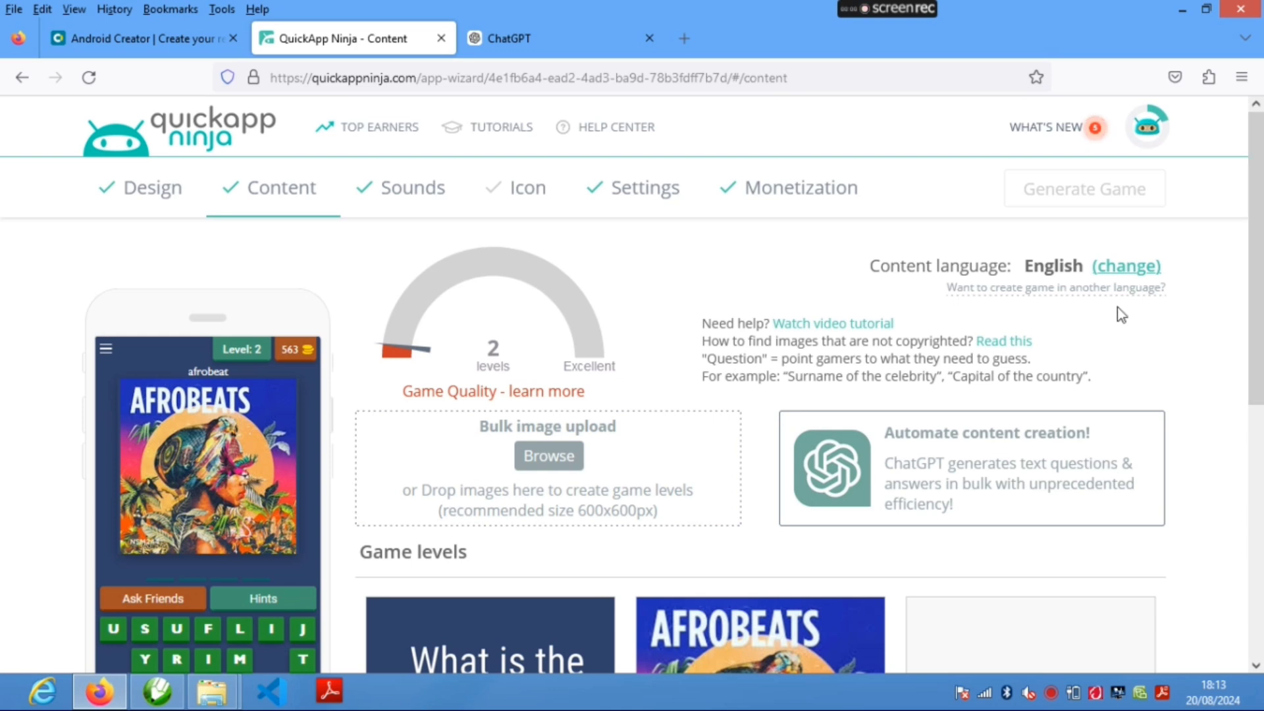
left_click(146, 207)
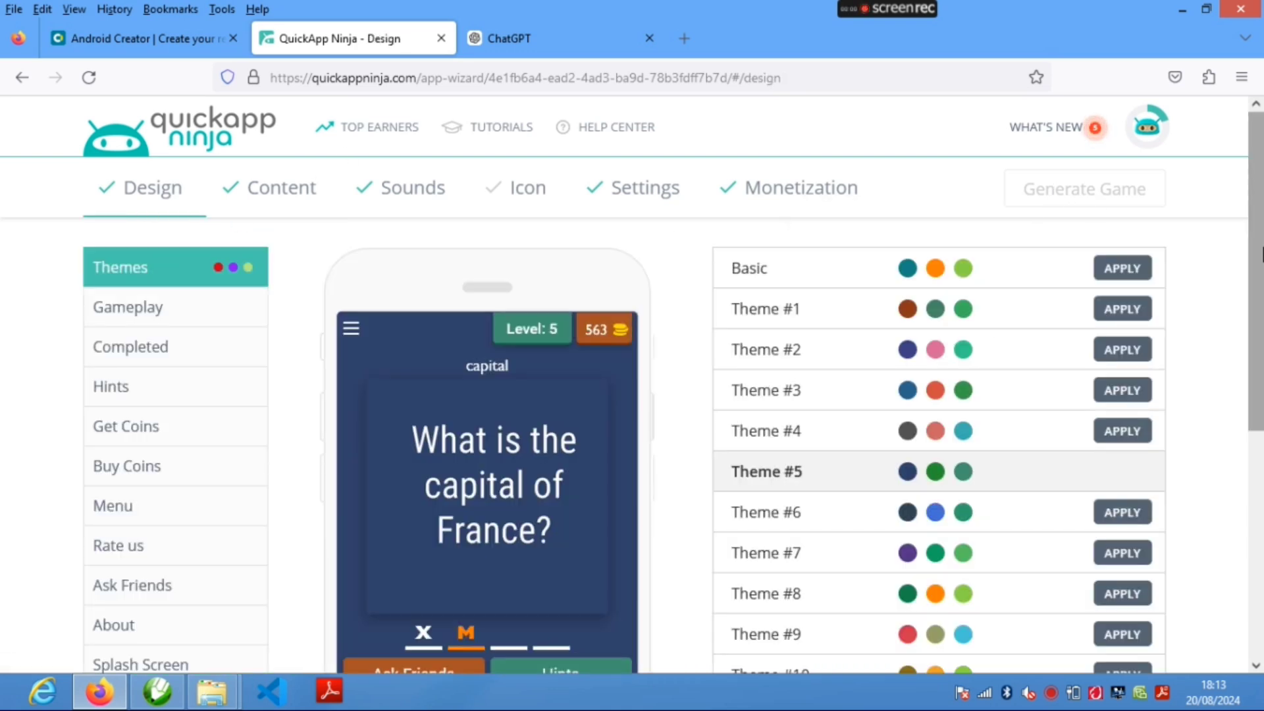
left_click_drag(1260, 261, 1218, 187)
left_click(417, 189)
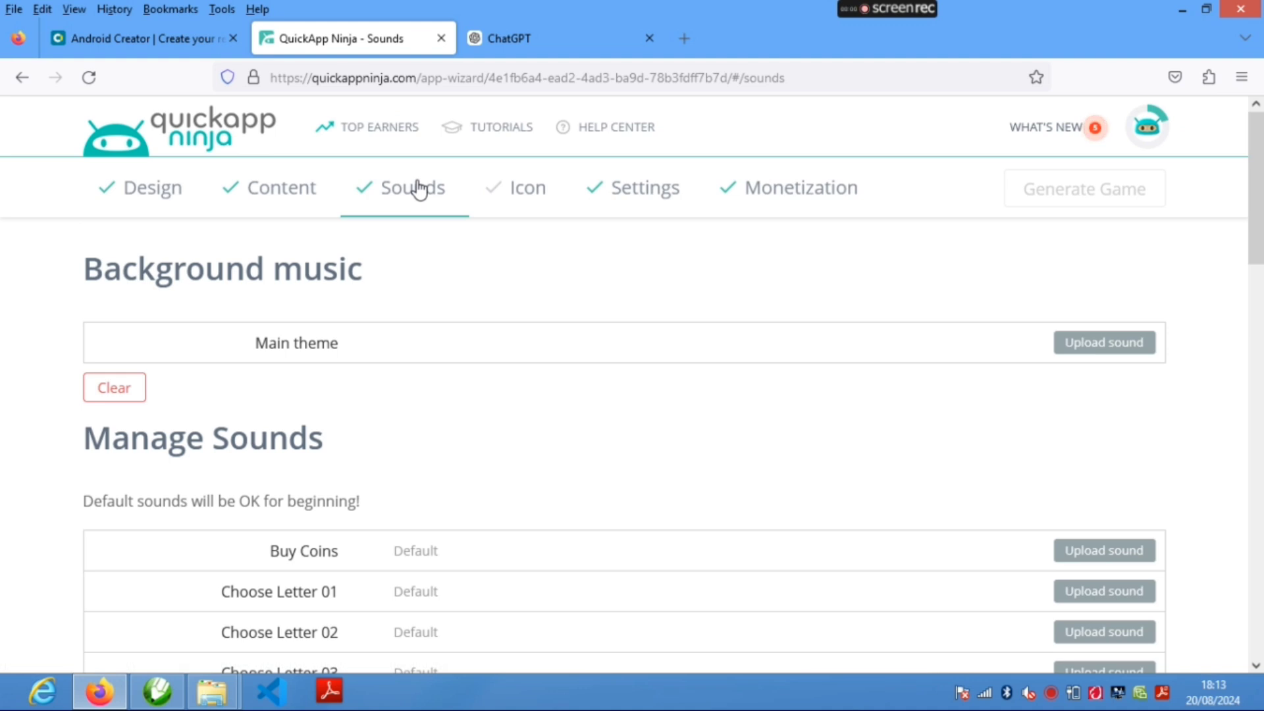
left_click_drag(1248, 174, 1260, 242)
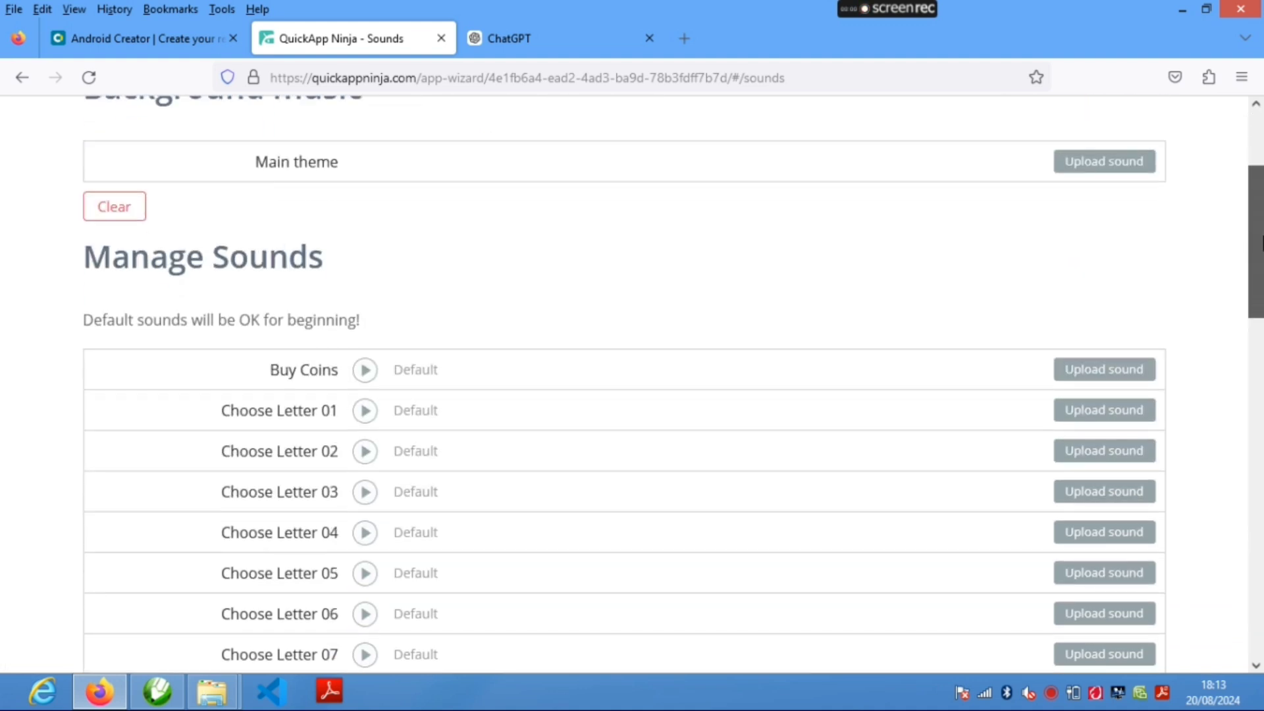
scroll(1261, 242, "down", 10)
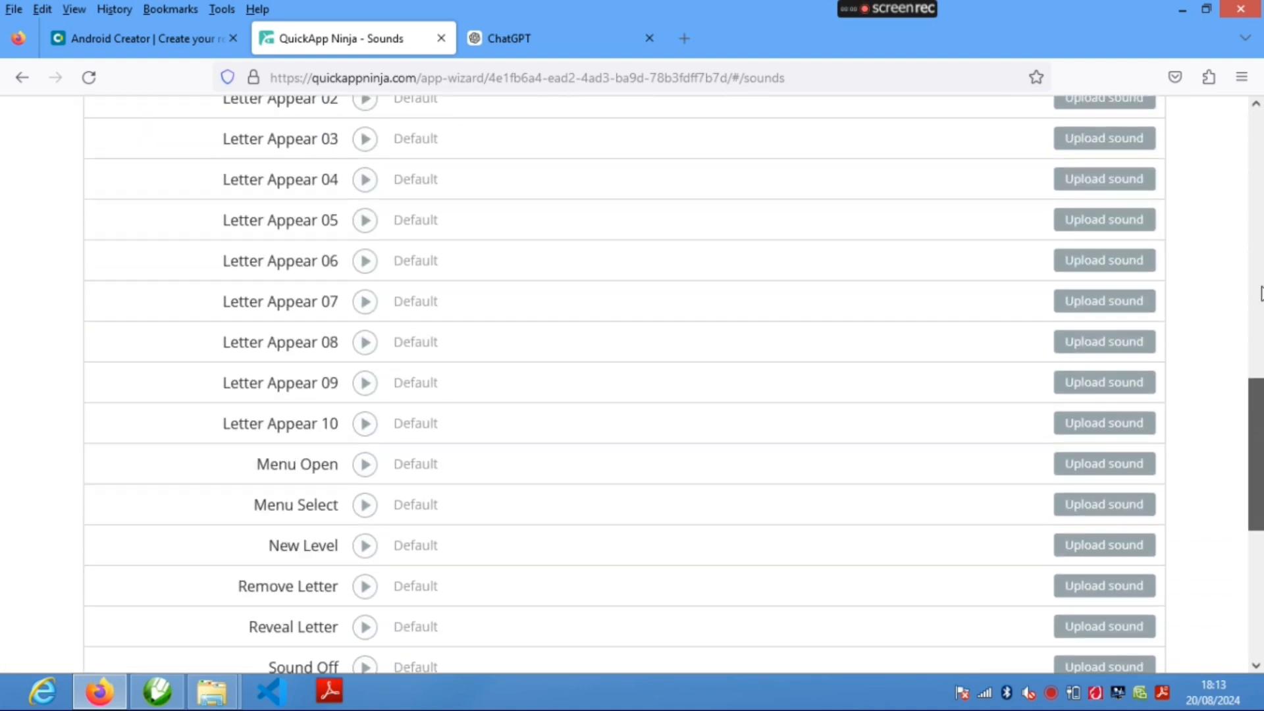
scroll(1260, 294, "up", 15)
left_click(525, 192)
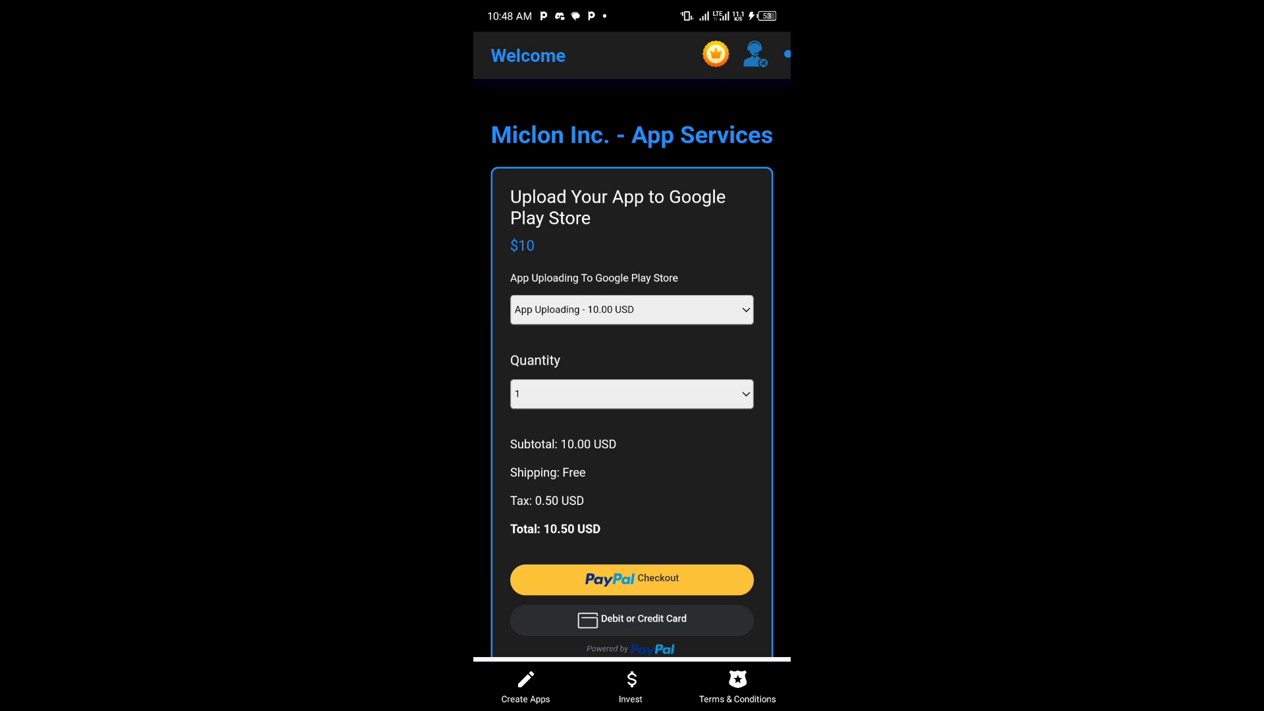
scroll(632, 368, "down", 10)
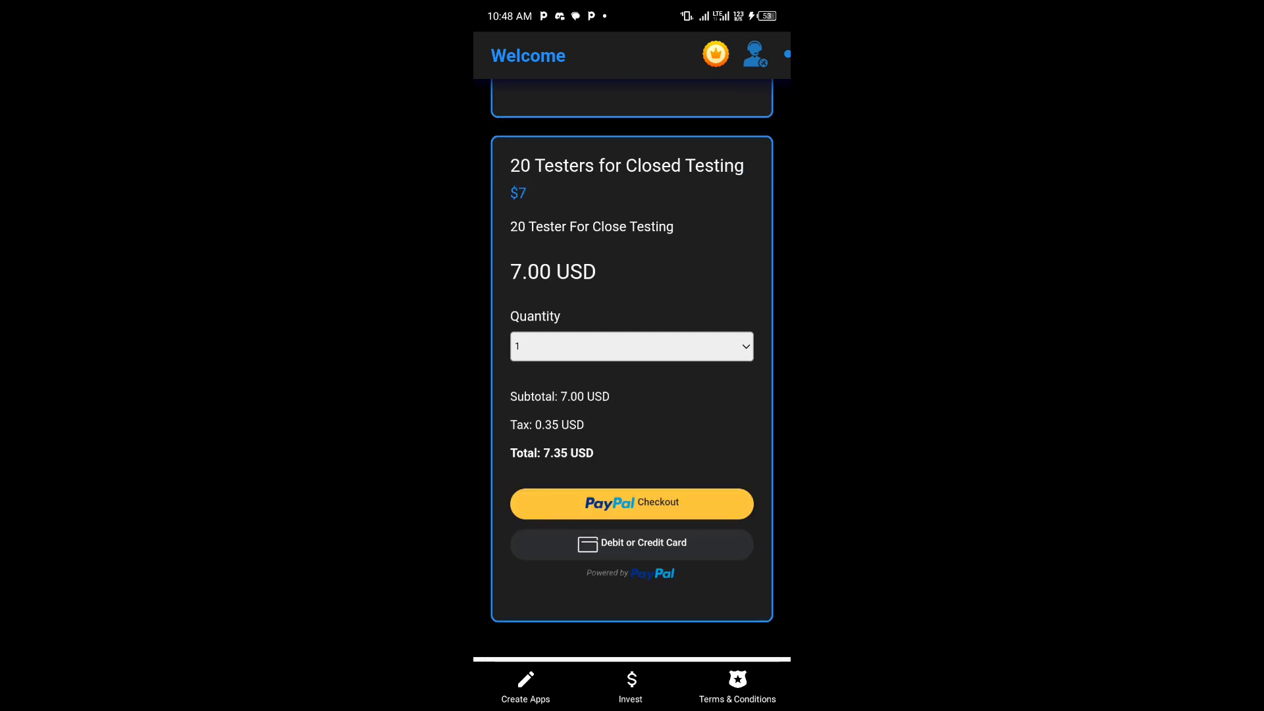